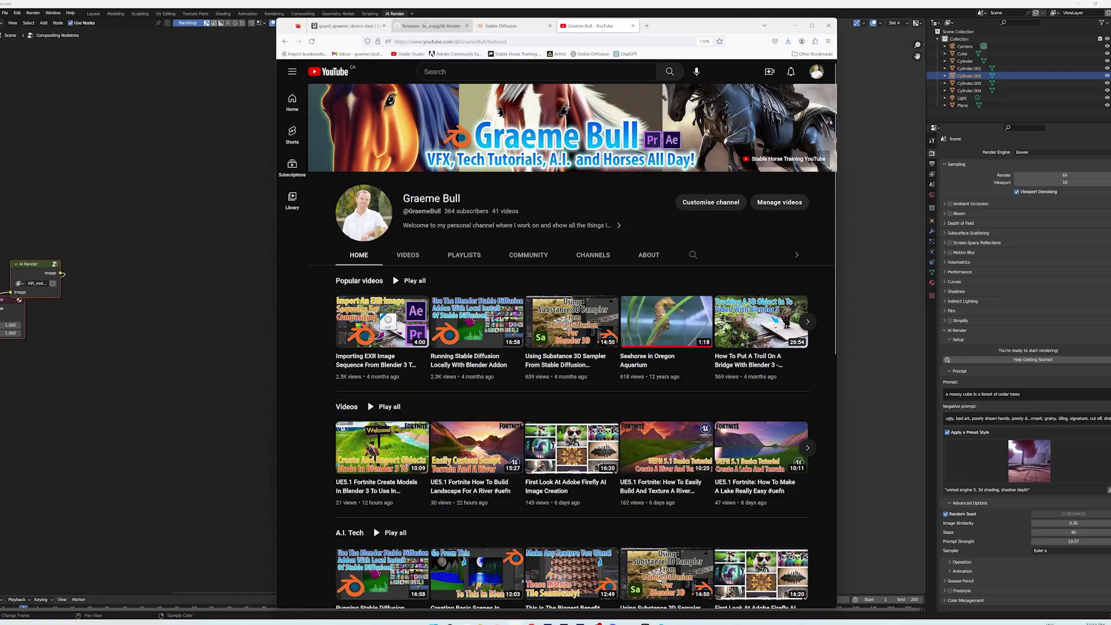
# Switch the browser to the AI-Render GitHub releases page, showing v0.6.10 as latest.
pyautogui.click(428, 25)
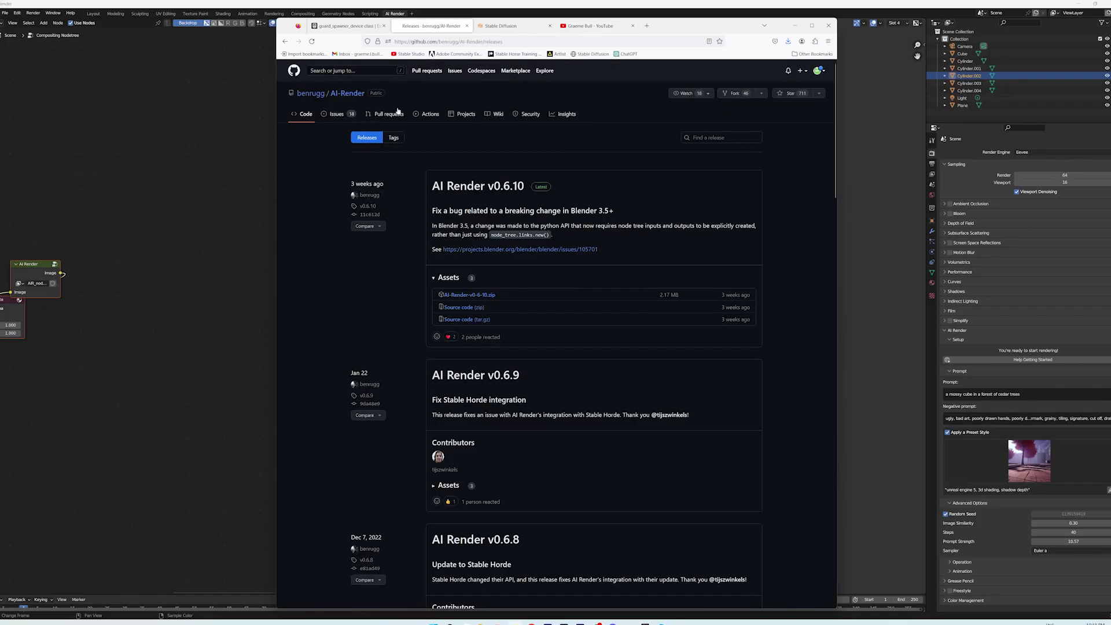
# Scroll through the AI-Render release notes and highlight 'Stable Horde' in the v0.6.9 notes.
pyautogui.moveTo(315, 94)
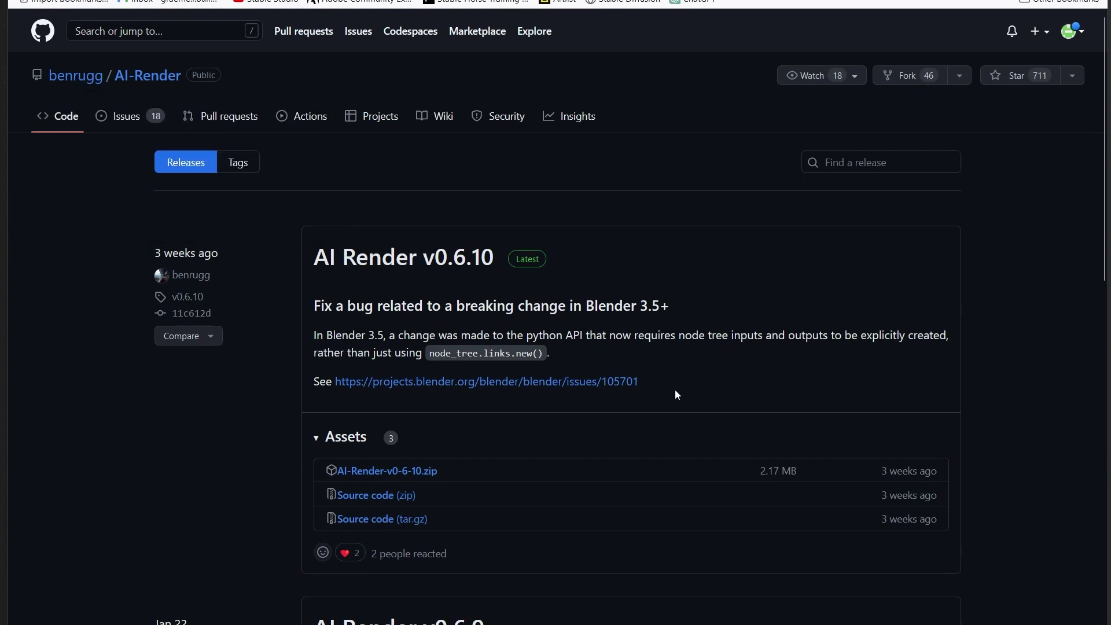
pyautogui.scroll(-10, 682, 405)
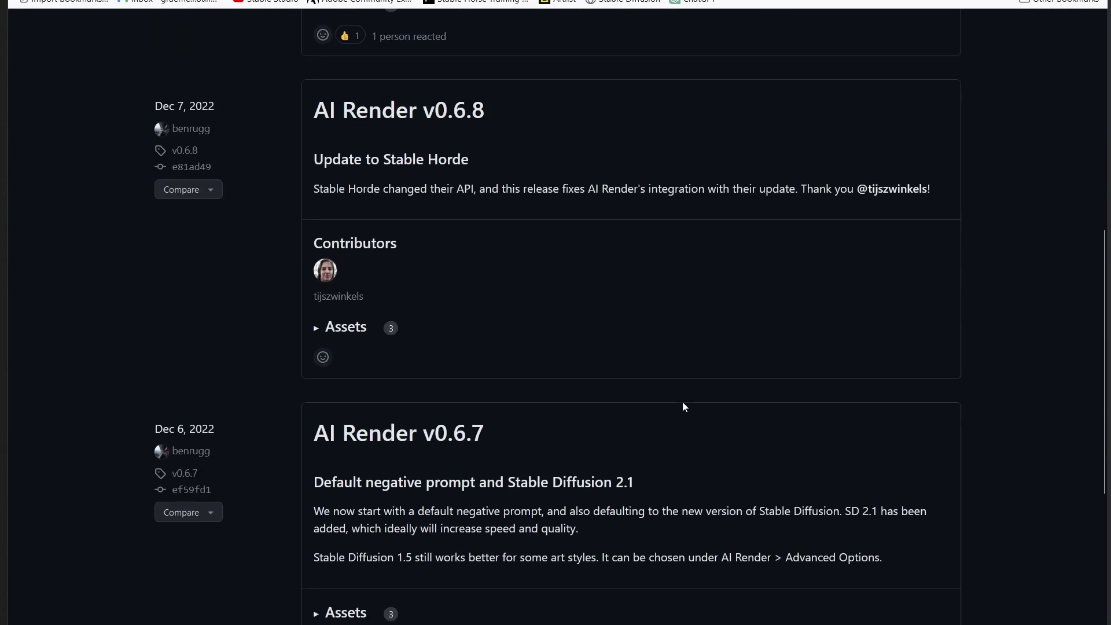
pyautogui.scroll(12, 682, 402)
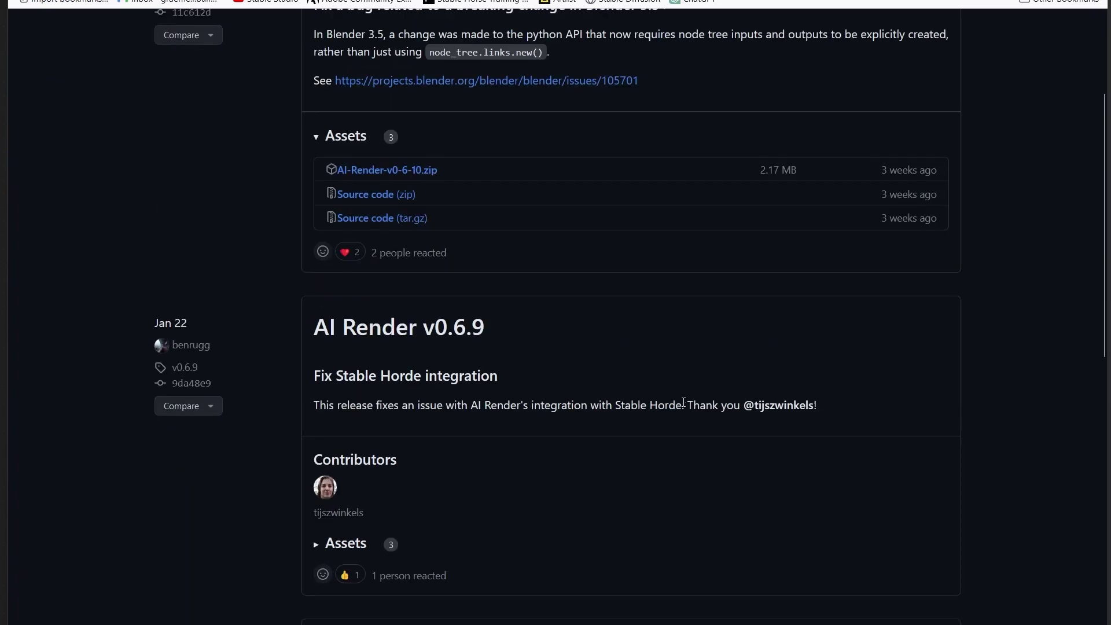
pyautogui.scroll(-2, 683, 402)
pyautogui.scroll(-2, 683, 407)
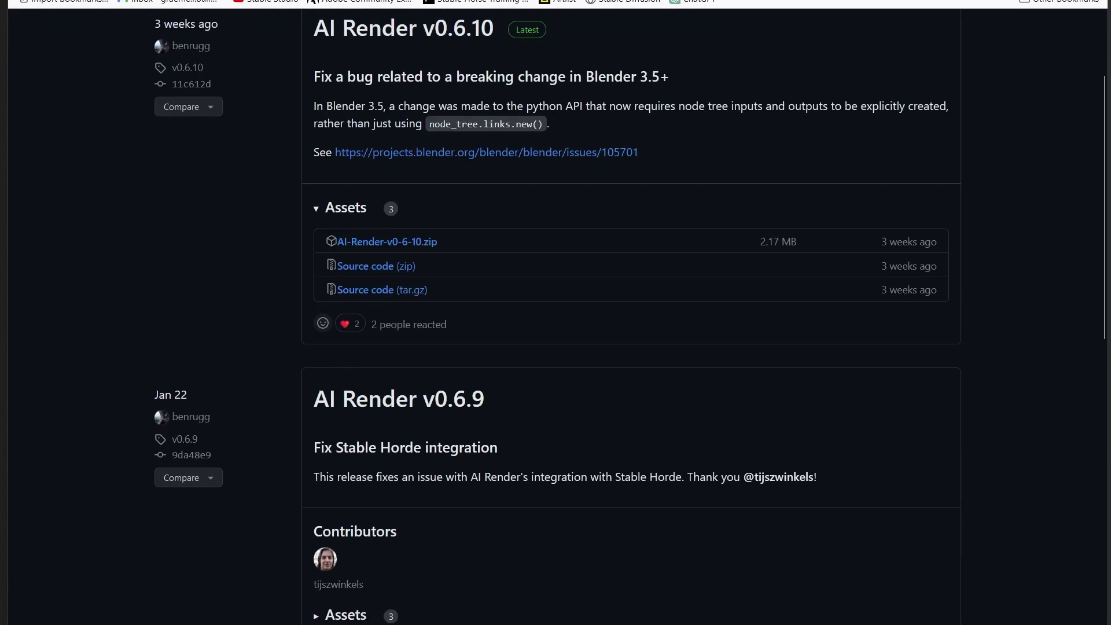
pyautogui.moveTo(682, 480); pyautogui.dragTo(618, 481)
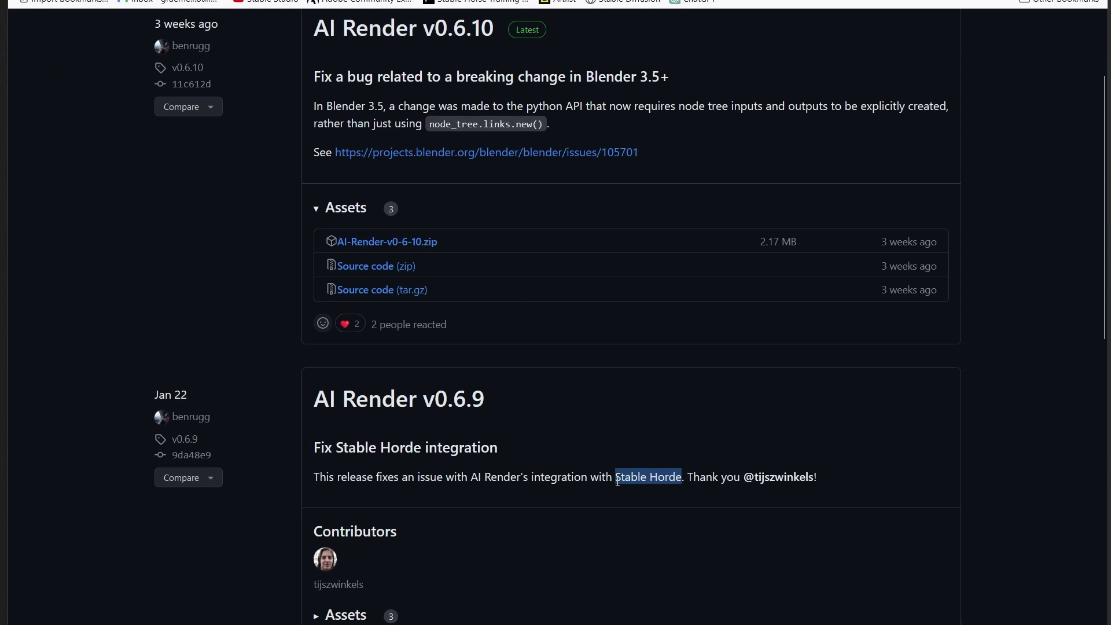
pyautogui.click(674, 493)
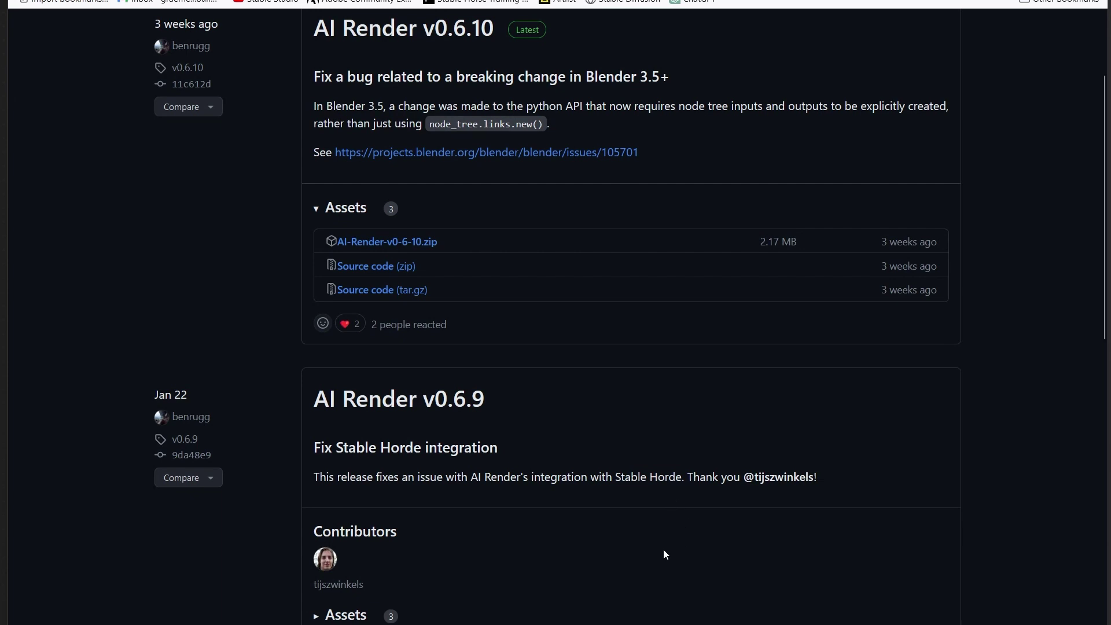
# Highlight the Blender '3.5+' requirement in the latest release subtitle.
pyautogui.scroll(4, 660, 558)
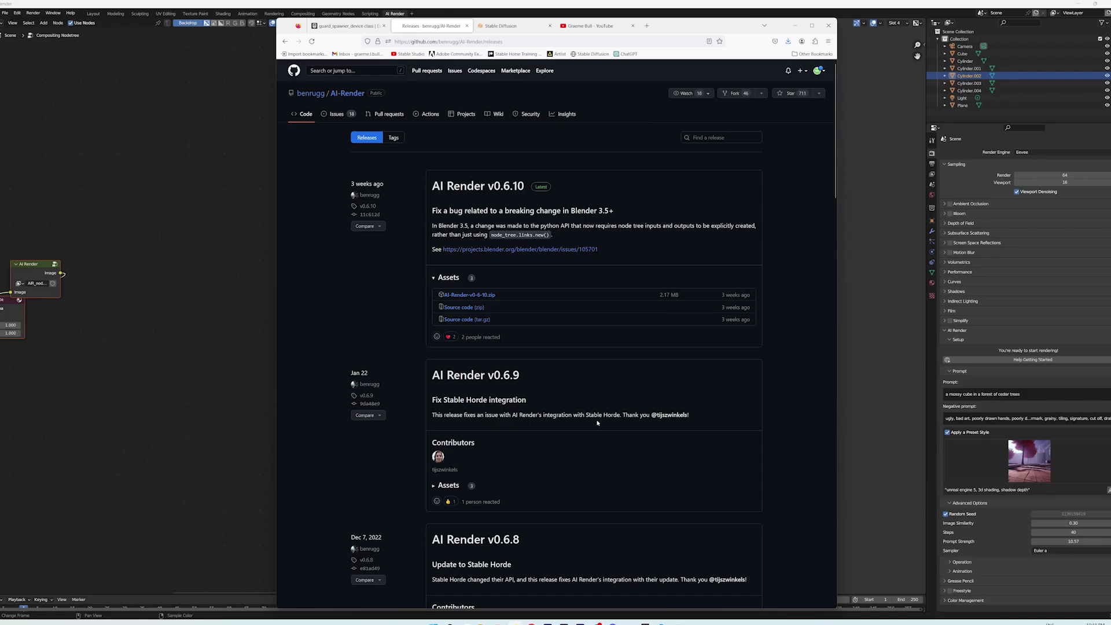
pyautogui.moveTo(622, 210); pyautogui.dragTo(656, 215)
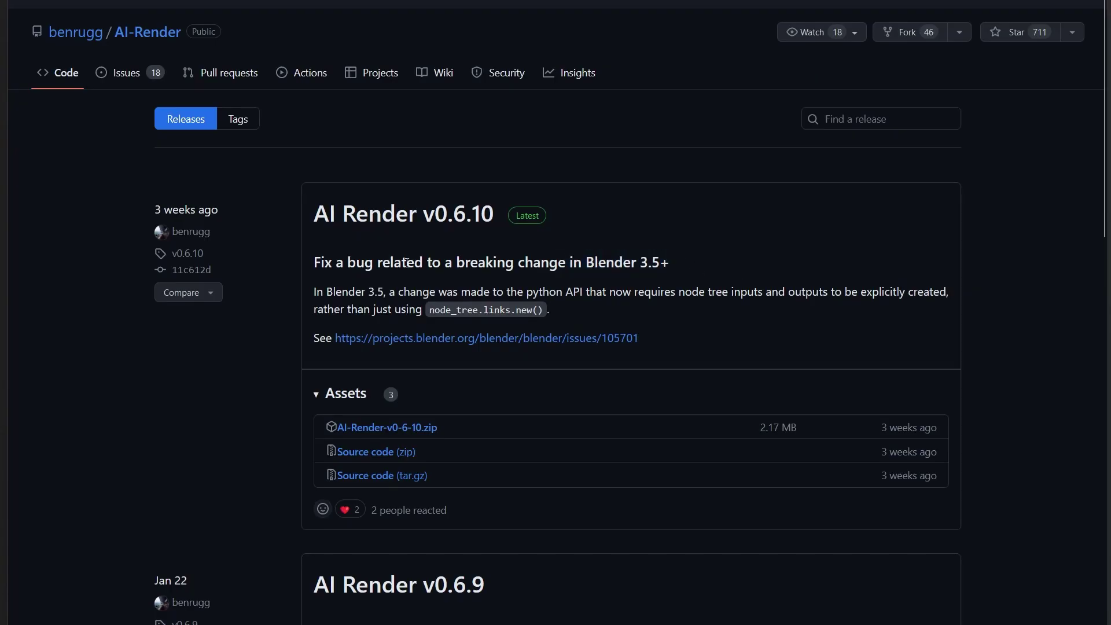
pyautogui.moveTo(667, 262); pyautogui.dragTo(644, 263)
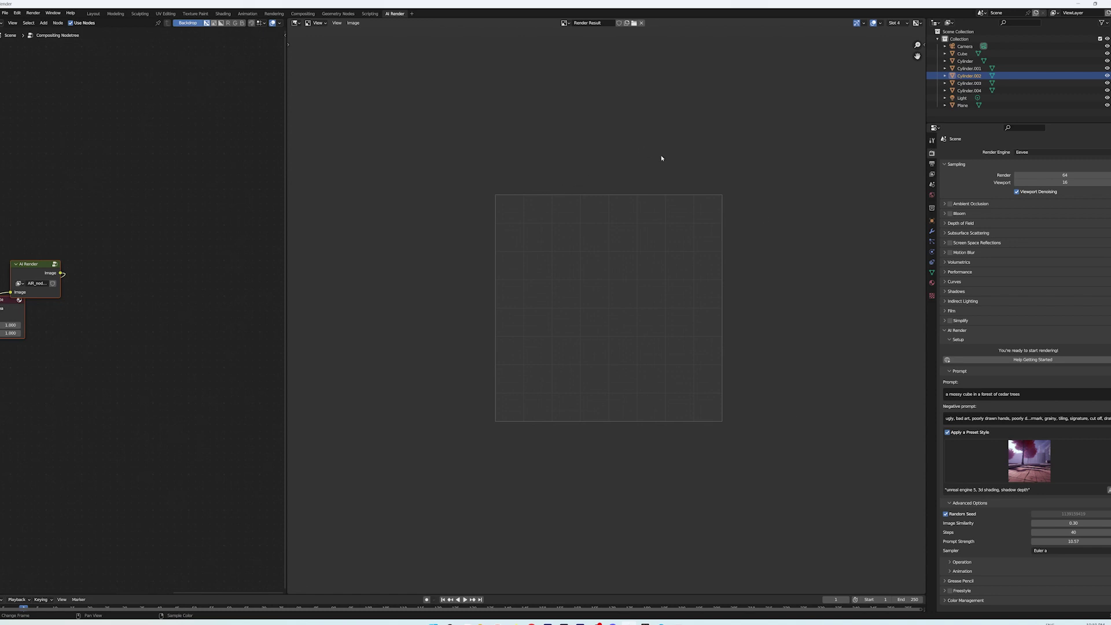
pyautogui.click(17, 13)
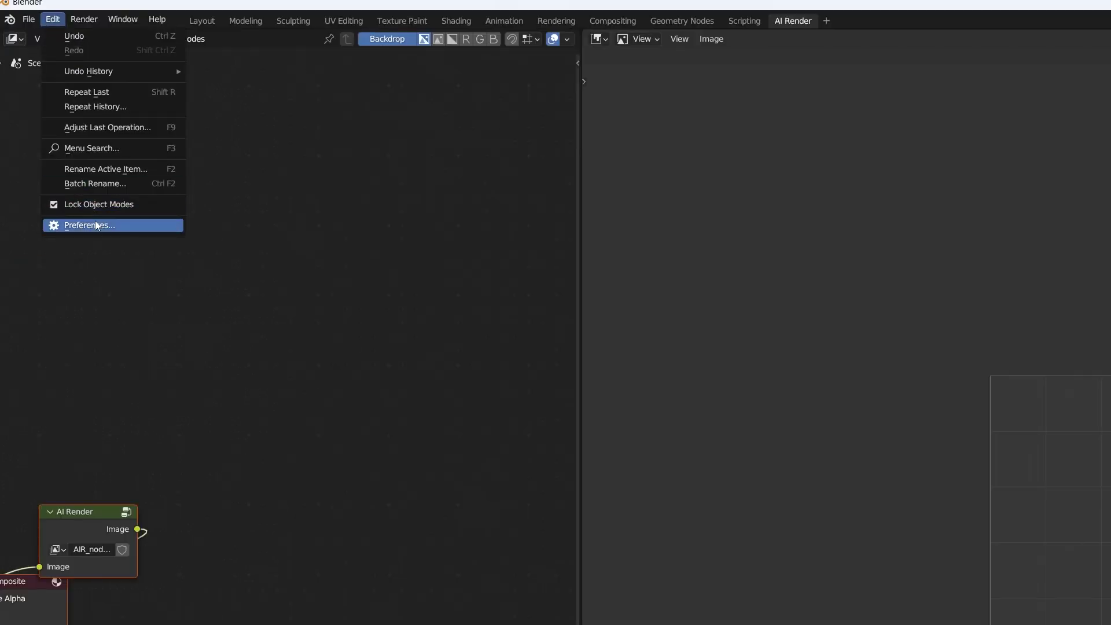
pyautogui.click(97, 225)
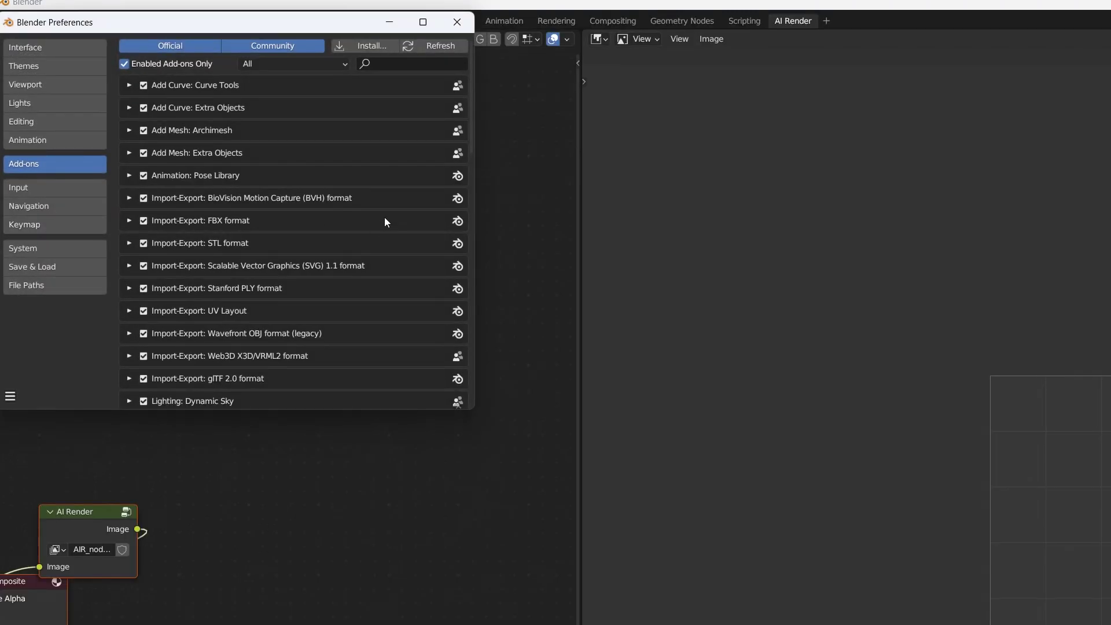
pyautogui.click(457, 22)
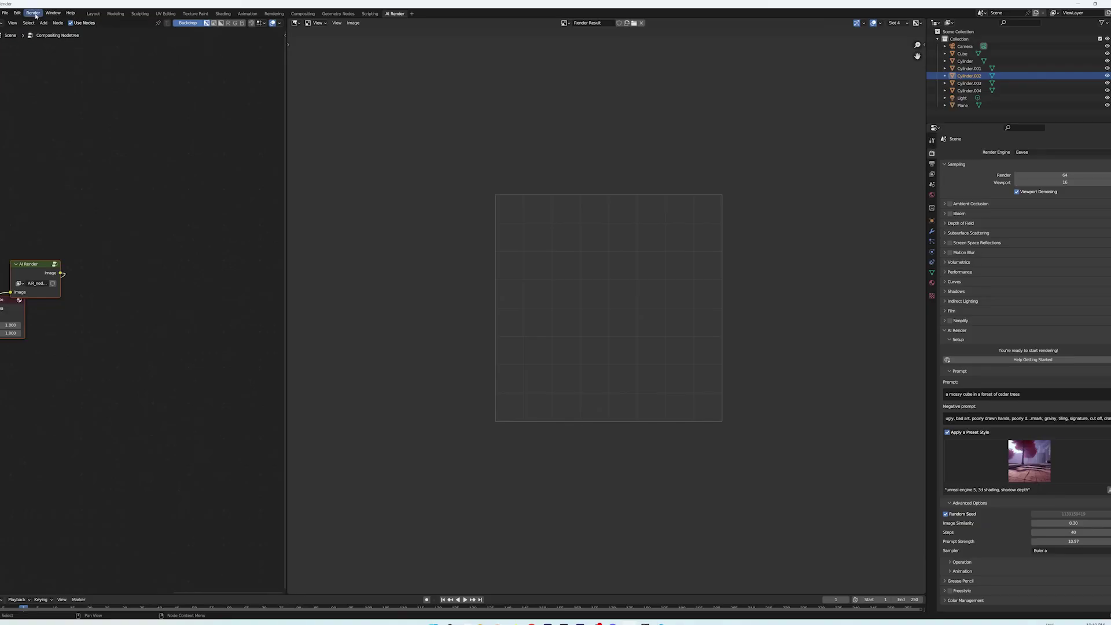
pyautogui.click(17, 13)
pyautogui.click(40, 110)
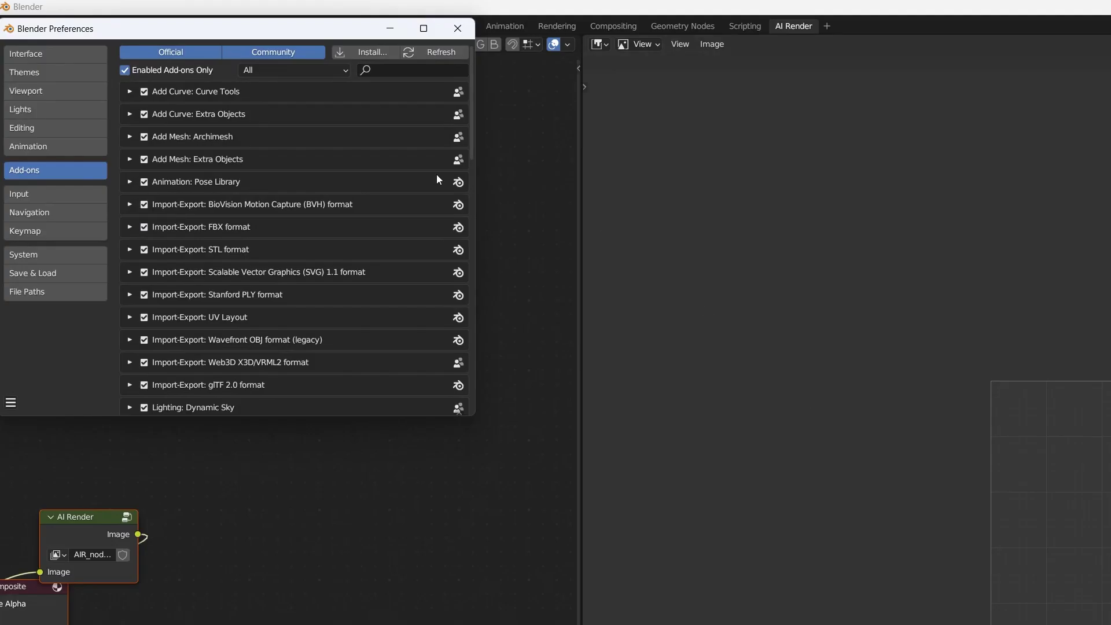
pyautogui.scroll(-10, 358, 239)
pyautogui.click(359, 237)
pyautogui.scroll(-2, 359, 237)
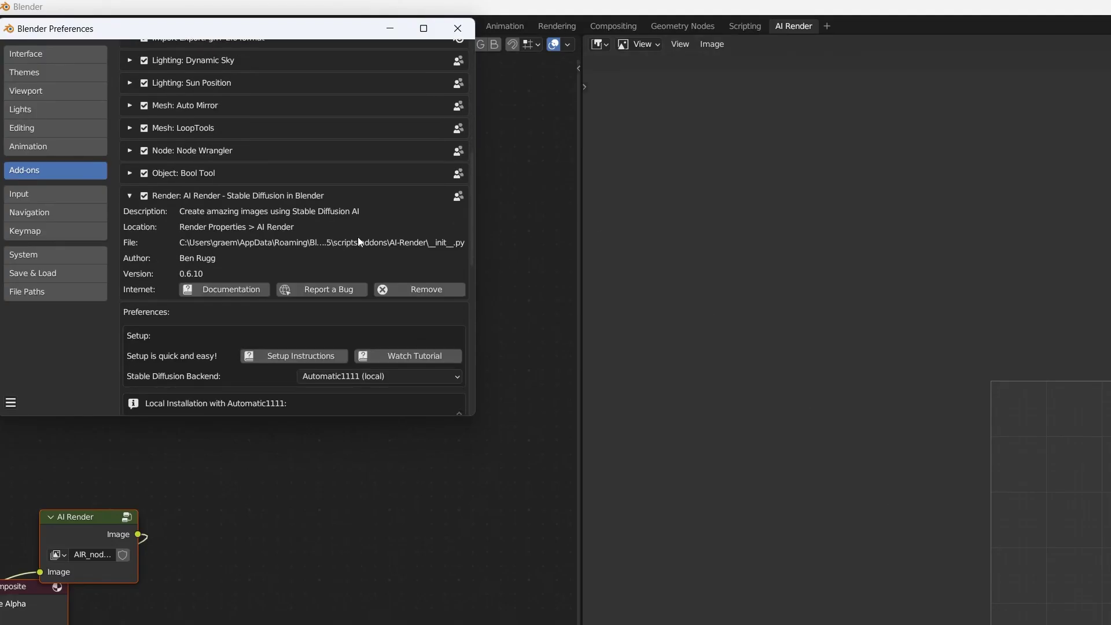
pyautogui.scroll(-1, 359, 241)
pyautogui.moveTo(419, 416); pyautogui.dragTo(428, 581)
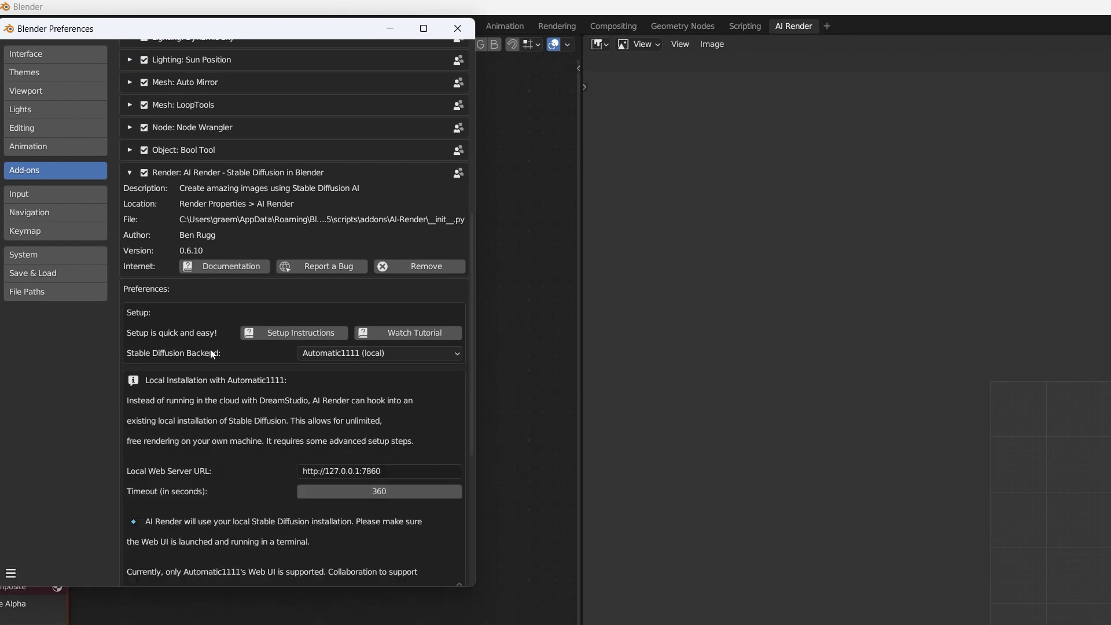
pyautogui.click(344, 357)
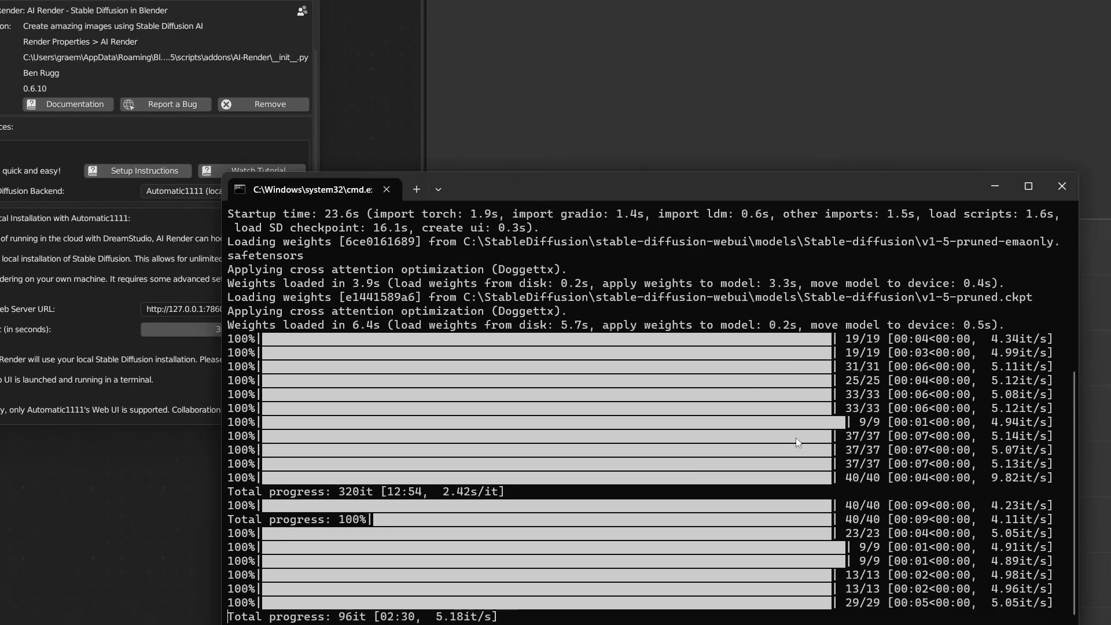
pyautogui.moveTo(579, 173); pyautogui.dragTo(579, 51)
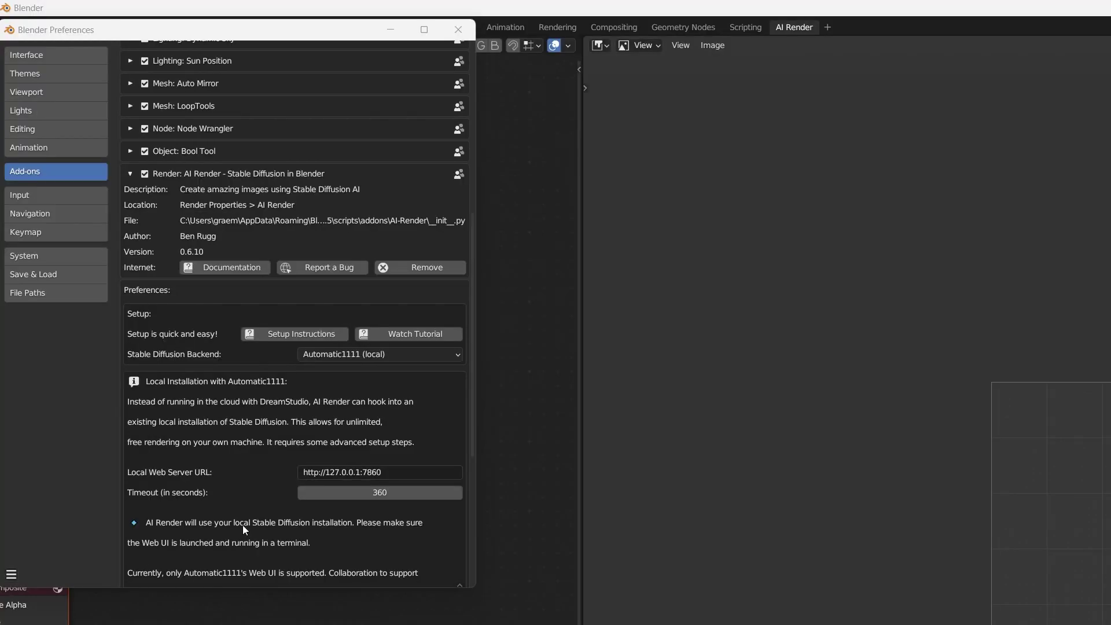
pyautogui.click(458, 29)
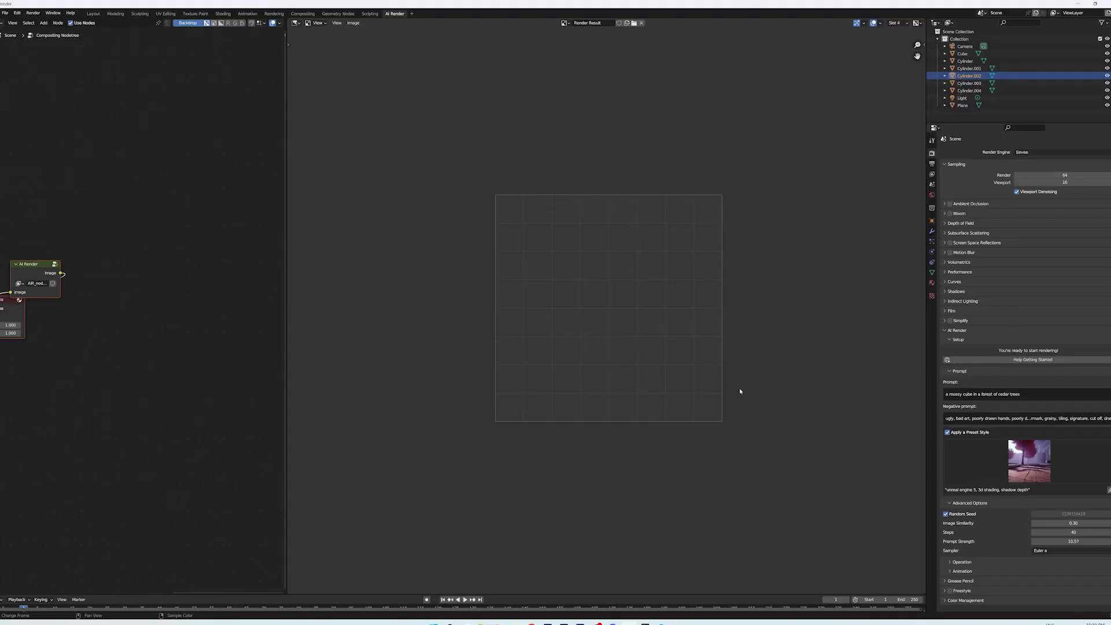
# View the cube among cone trees in Layout, then bring up the Stable Diffusion web UI in Firefox.
pyautogui.click(94, 14)
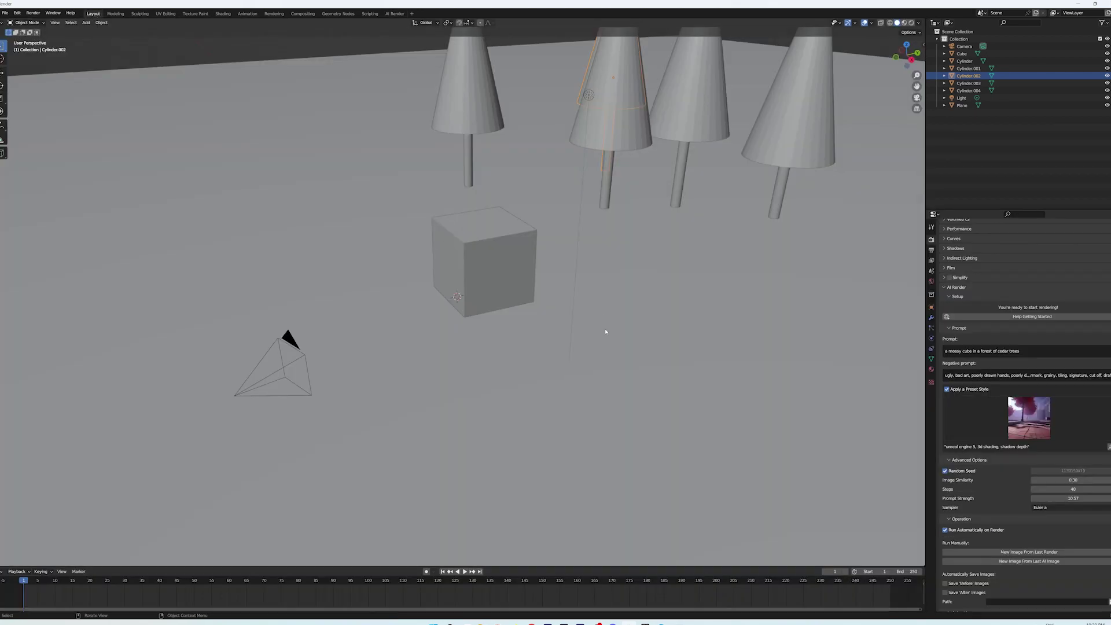
pyautogui.moveTo(615, 356); pyautogui.dragTo(625, 342, button='middle')
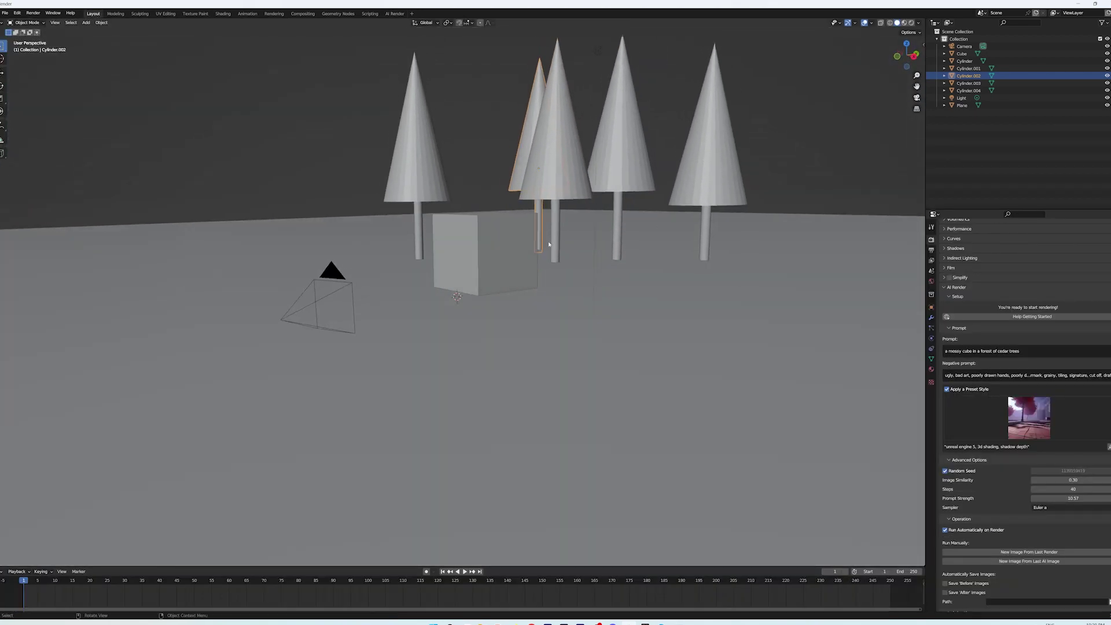
pyautogui.moveTo(515, 621)
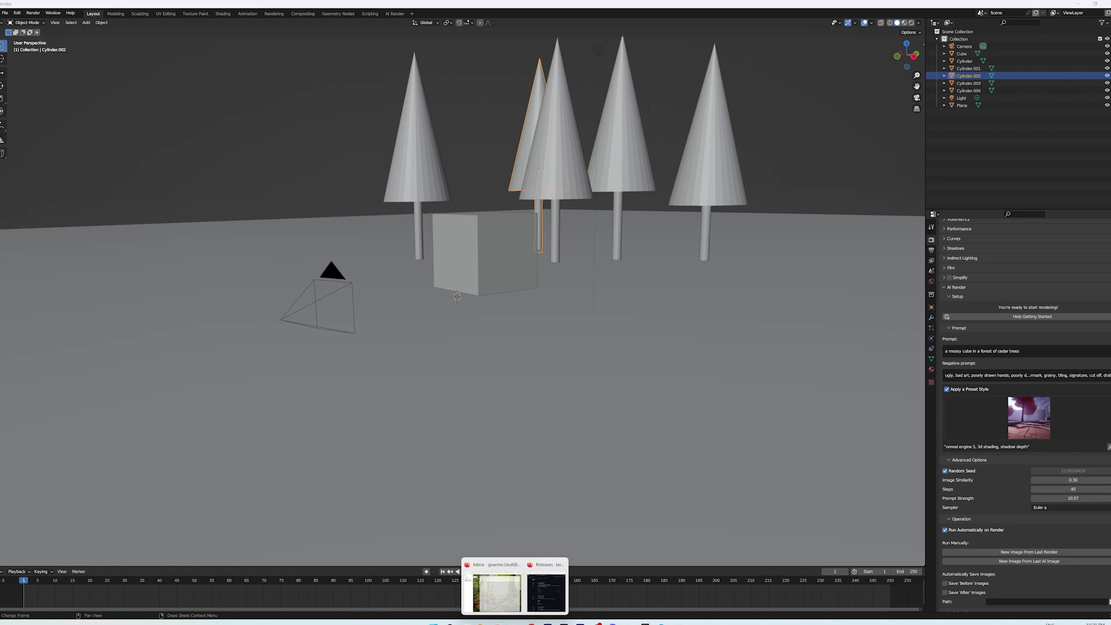
pyautogui.click(514, 584)
pyautogui.click(504, 26)
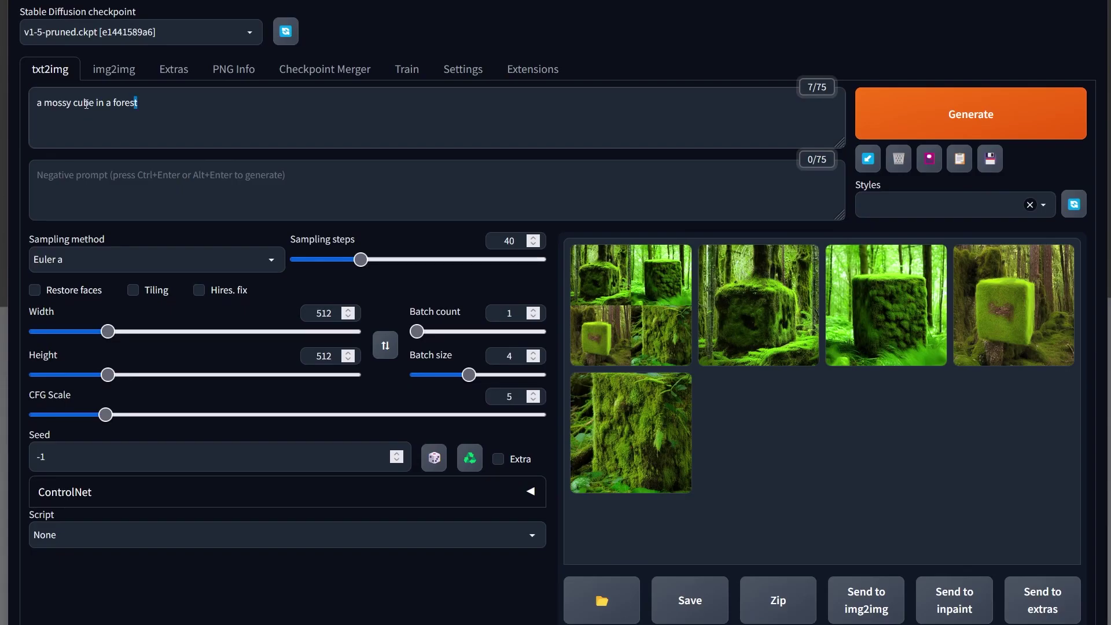
# View the first mossy-cube result full-screen, then return to Blender and orbit the tree scene.
pyautogui.tripleClick(317, 115)
pyautogui.click(371, 116)
pyautogui.click(631, 336)
pyautogui.click(845, 466)
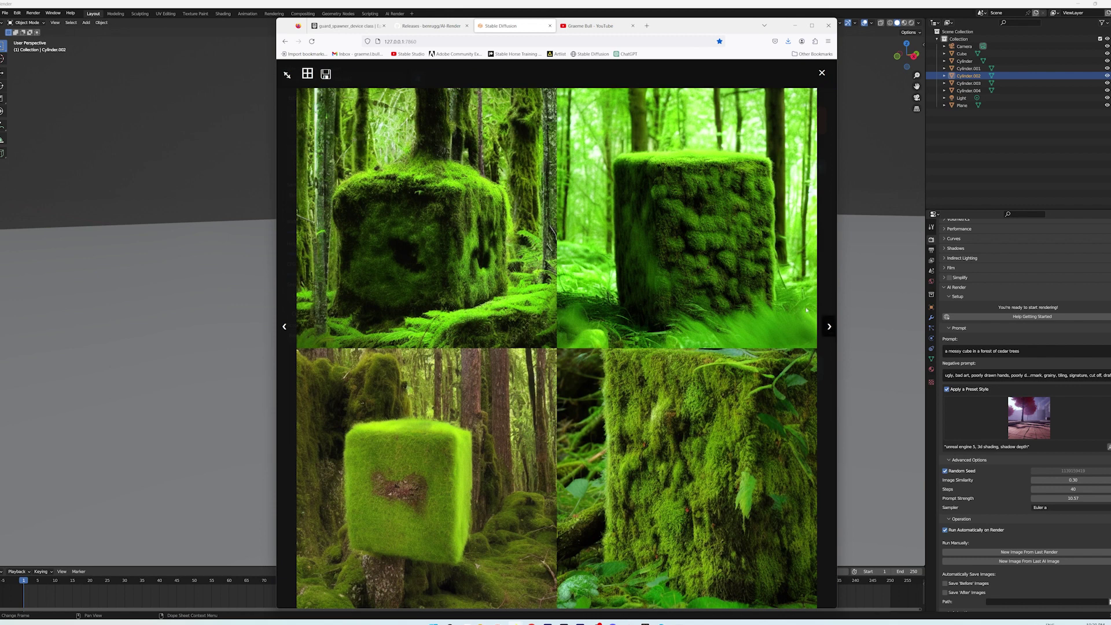
pyautogui.click(822, 72)
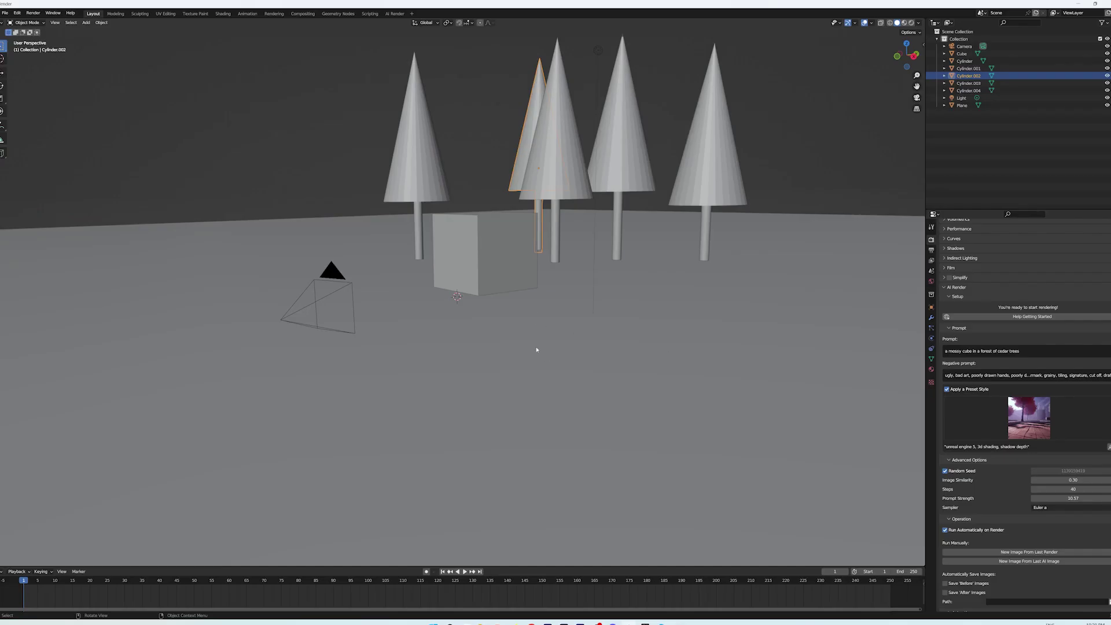
pyautogui.moveTo(537, 349)
pyautogui.mouseDown(button='middle')
pyautogui.moveTo(555, 327)
pyautogui.moveTo(569, 335)
pyautogui.moveTo(542, 340)
pyautogui.moveTo(578, 339)
pyautogui.moveTo(550, 339)
pyautogui.mouseUp(button='middle')
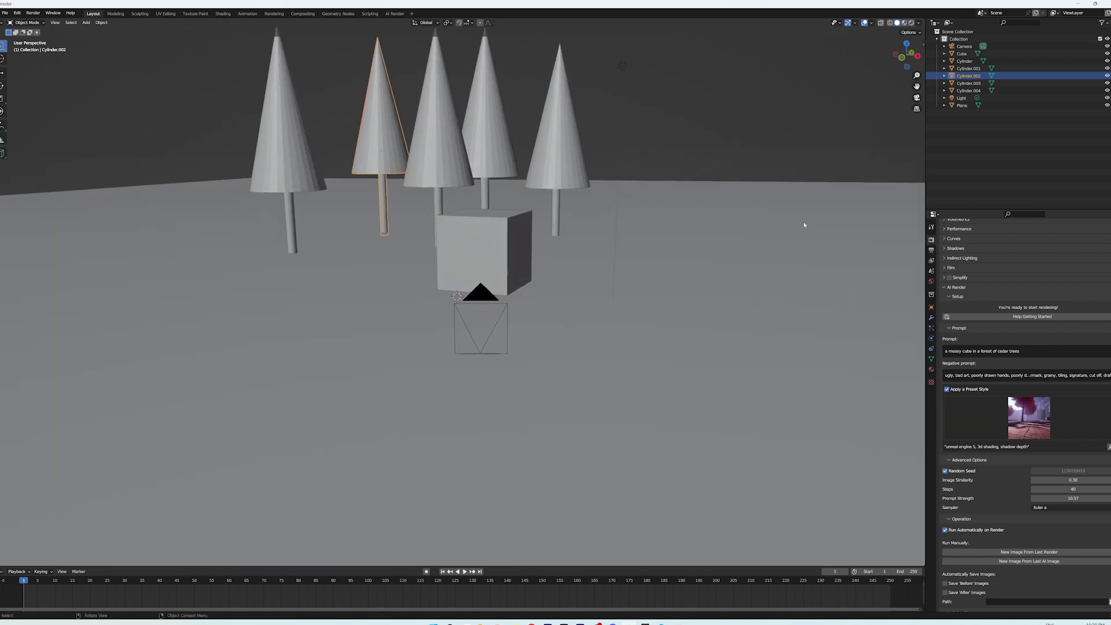
# Switch the viewport to Camera Perspective, framing the cube before the cone trees.
pyautogui.click(917, 98)
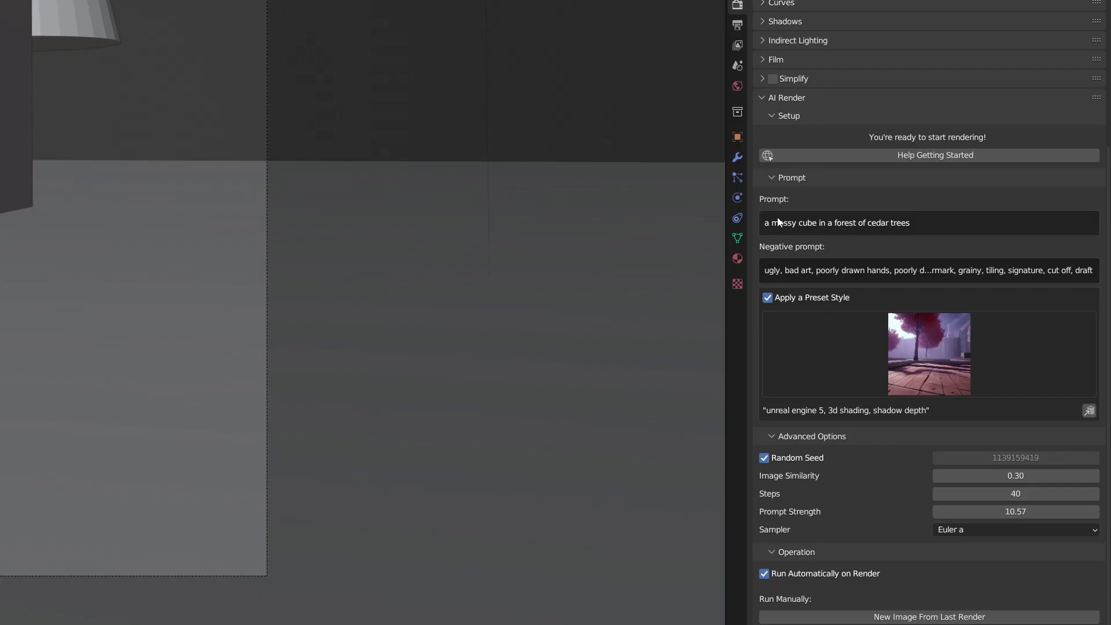
# Review the prompt 'a mossy cube in a forest of cedar trees', leaving it unchanged.
pyautogui.click(960, 351)
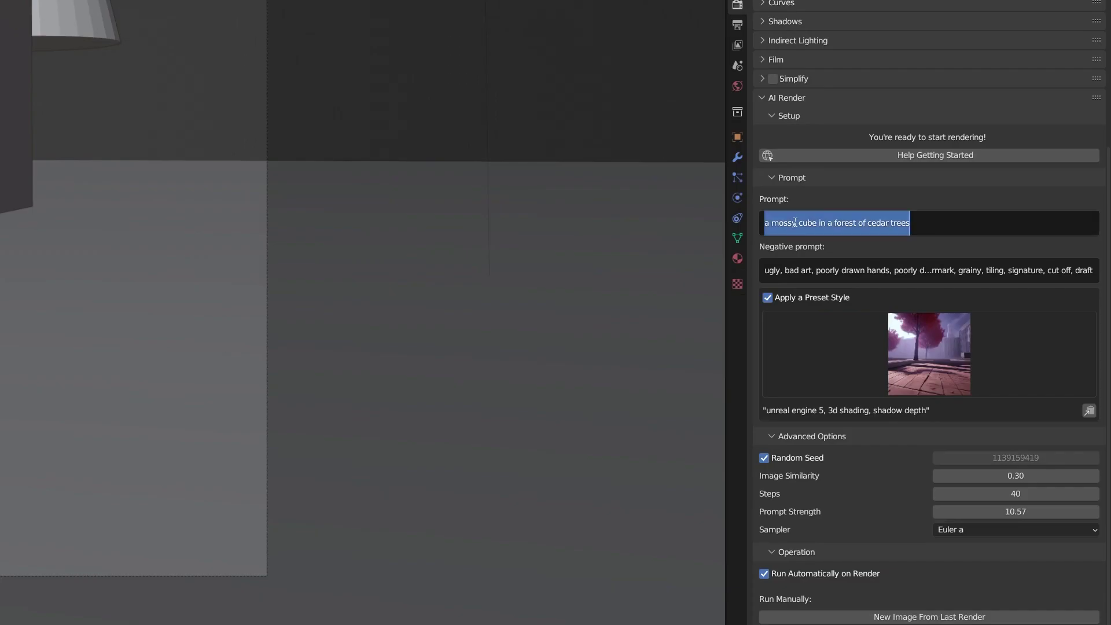
pyautogui.click(838, 223)
pyautogui.hotkey('ctrl', 'a')
pyautogui.click(857, 223)
pyautogui.click(909, 223)
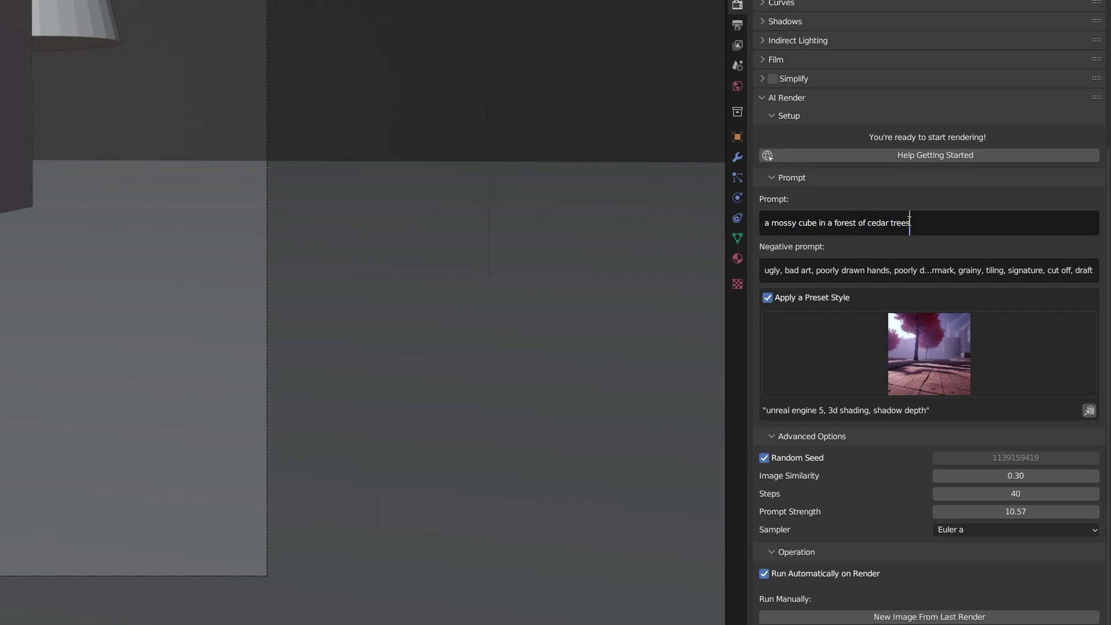
pyautogui.press('Return')
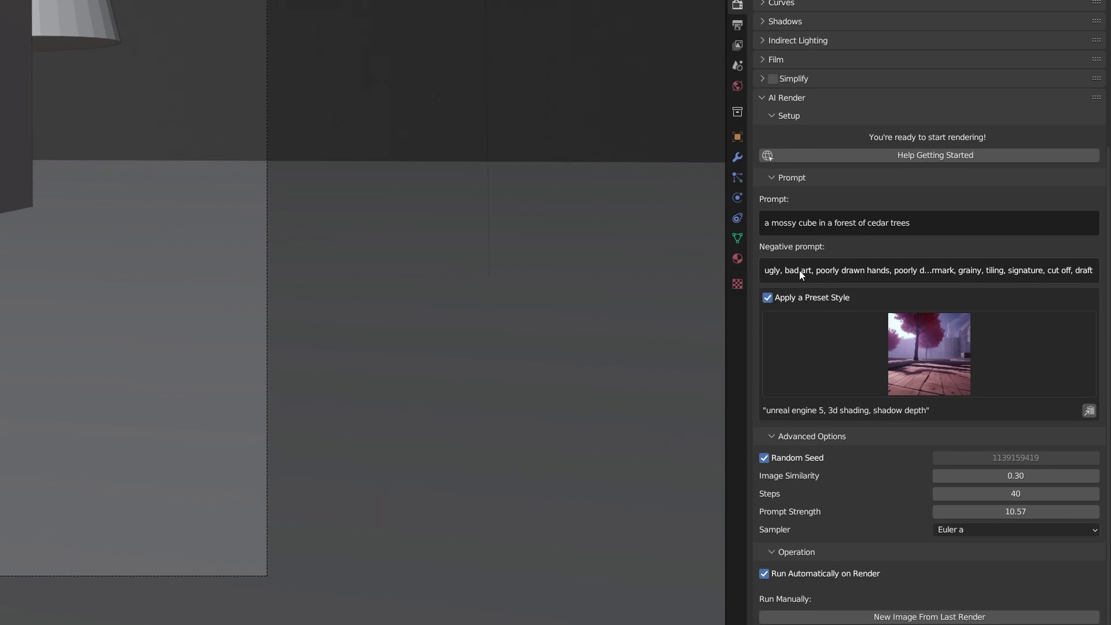
# Leave the negative prompt unchanged and bring up the preset style gallery.
pyautogui.click(800, 269)
pyautogui.click(875, 270)
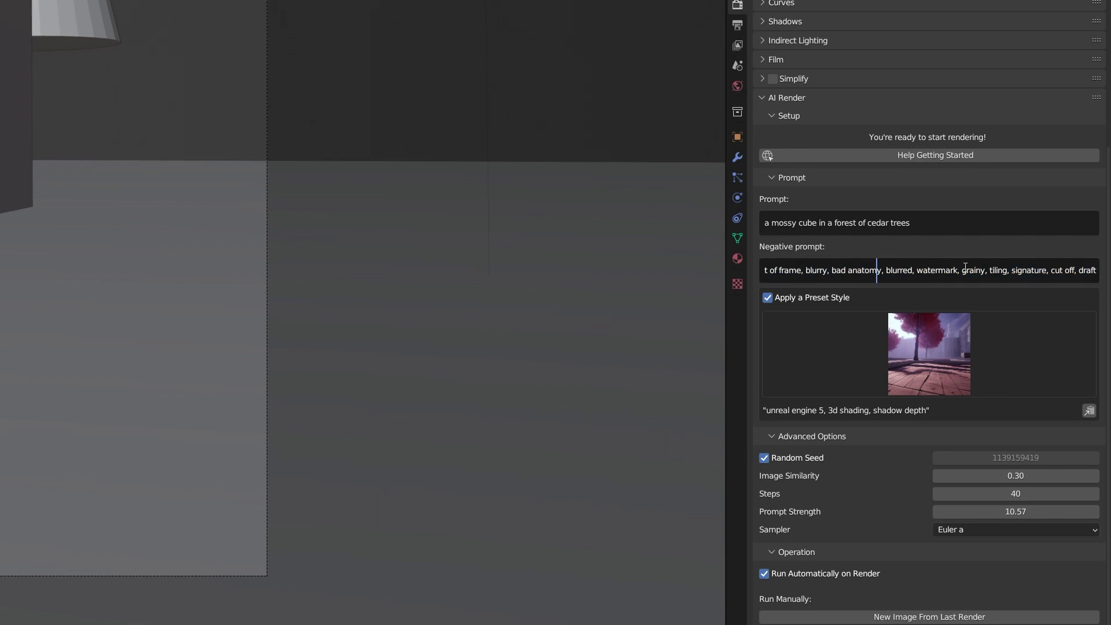
pyautogui.click(936, 348)
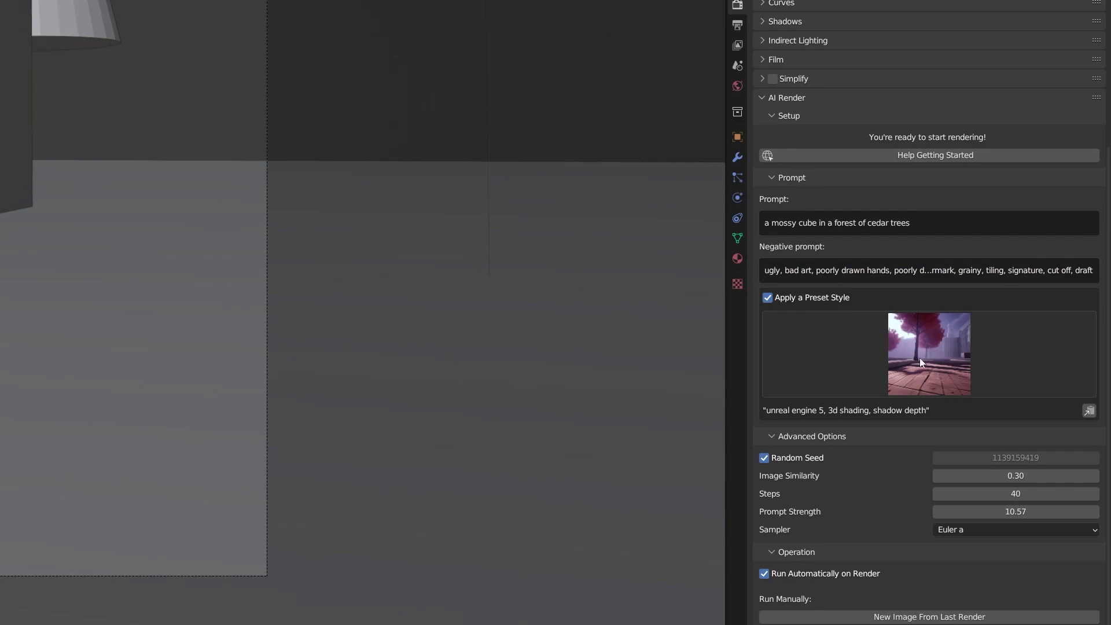
pyautogui.click(919, 357)
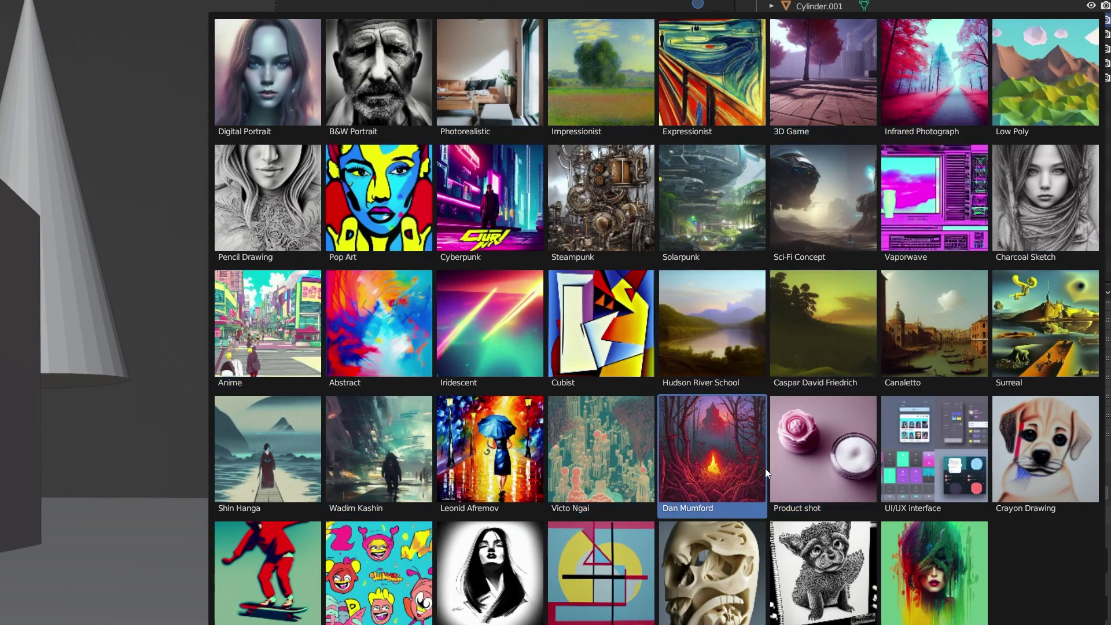
# Apply the 3D Game preset, adding 'unreal engine 5, 3d shading, shadow depth' to the prompt.
pyautogui.click(821, 98)
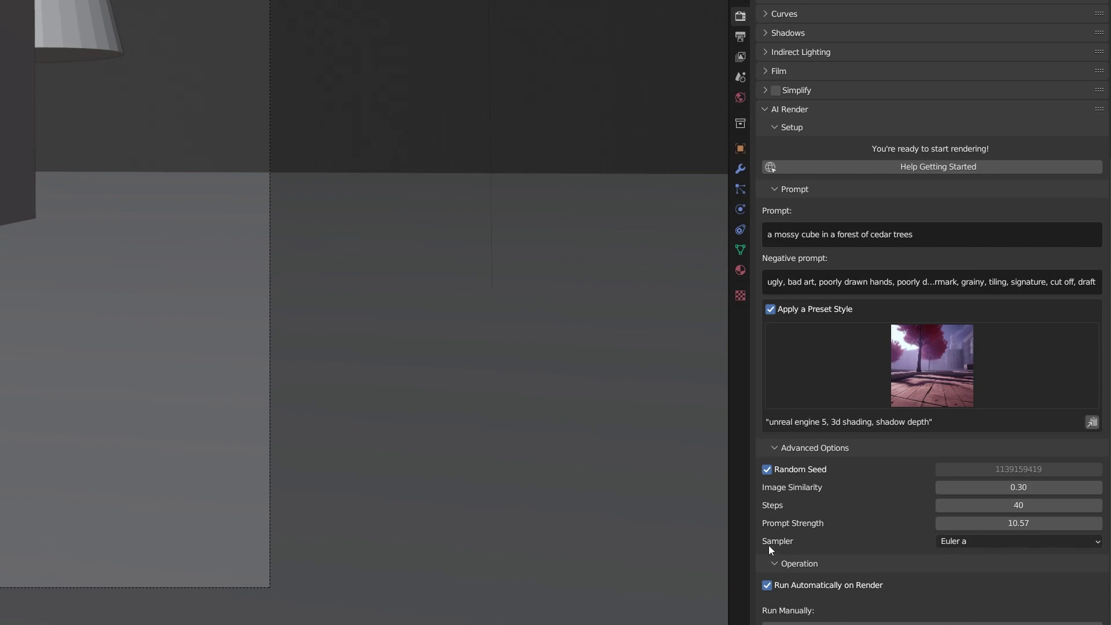
pyautogui.click(994, 542)
pyautogui.click(927, 236)
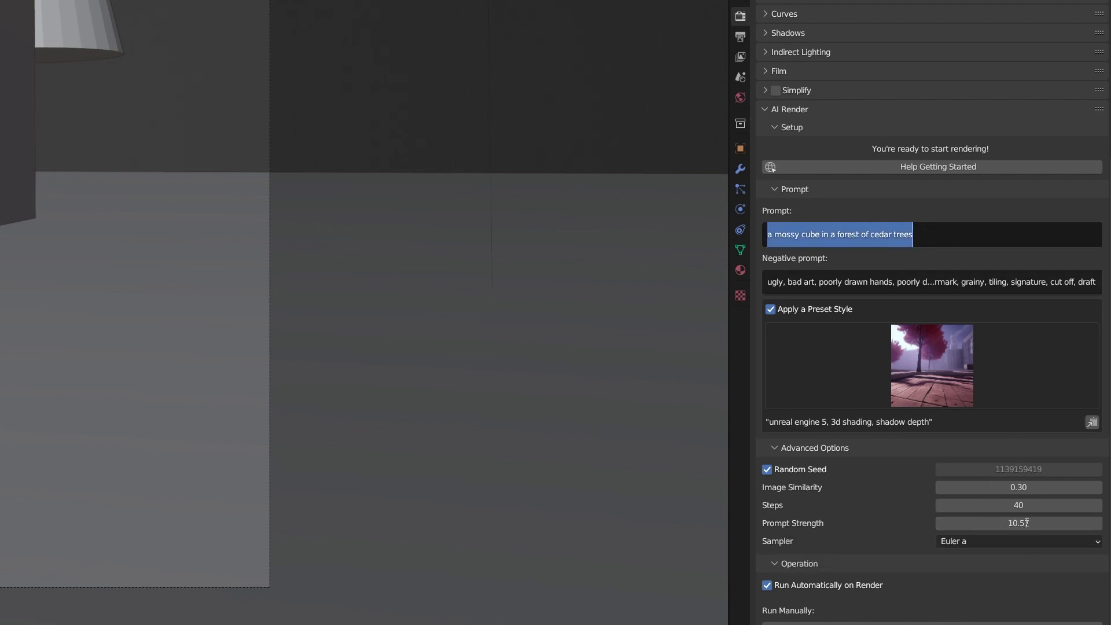
pyautogui.click(882, 532)
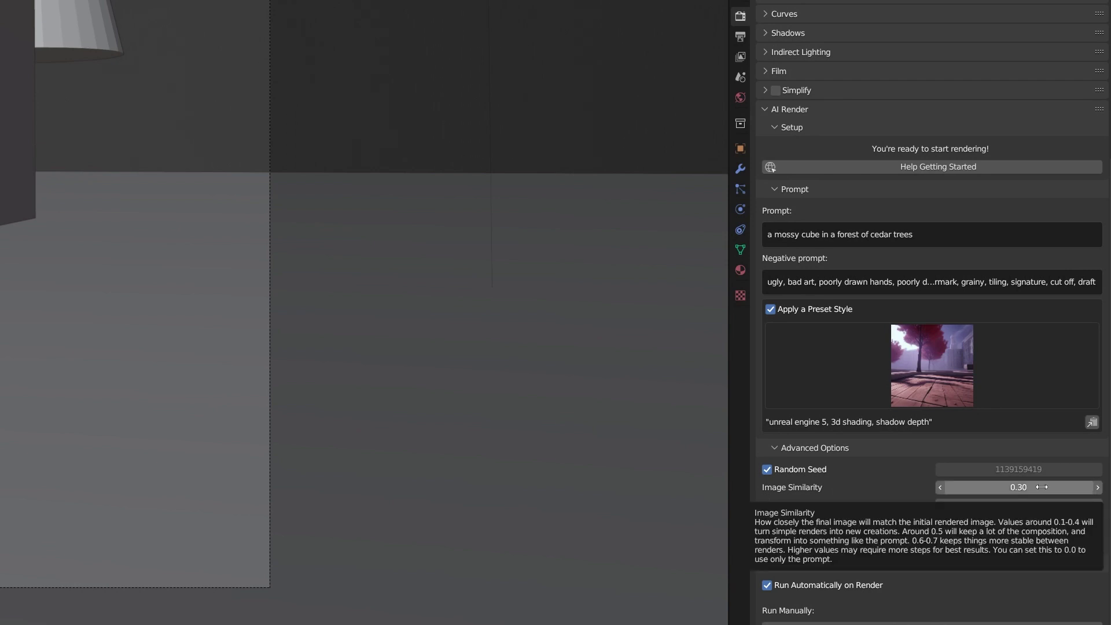
pyautogui.click(529, 366)
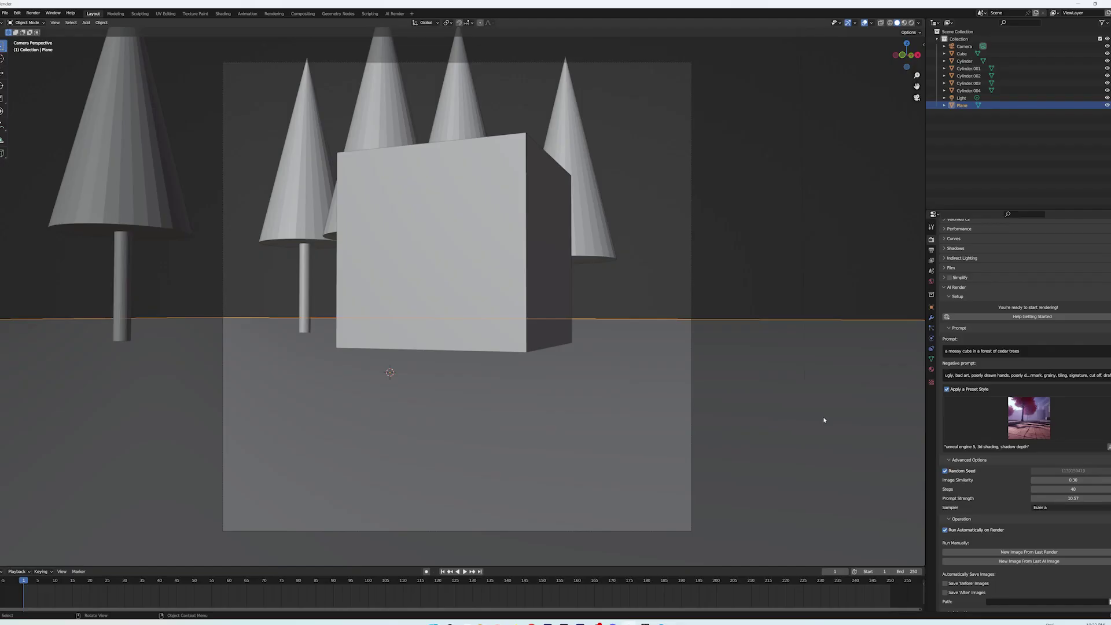
# Render with F12 to get a moss-spotted stone cube in a grassy forest, then close the render window.
pyautogui.press('F12')
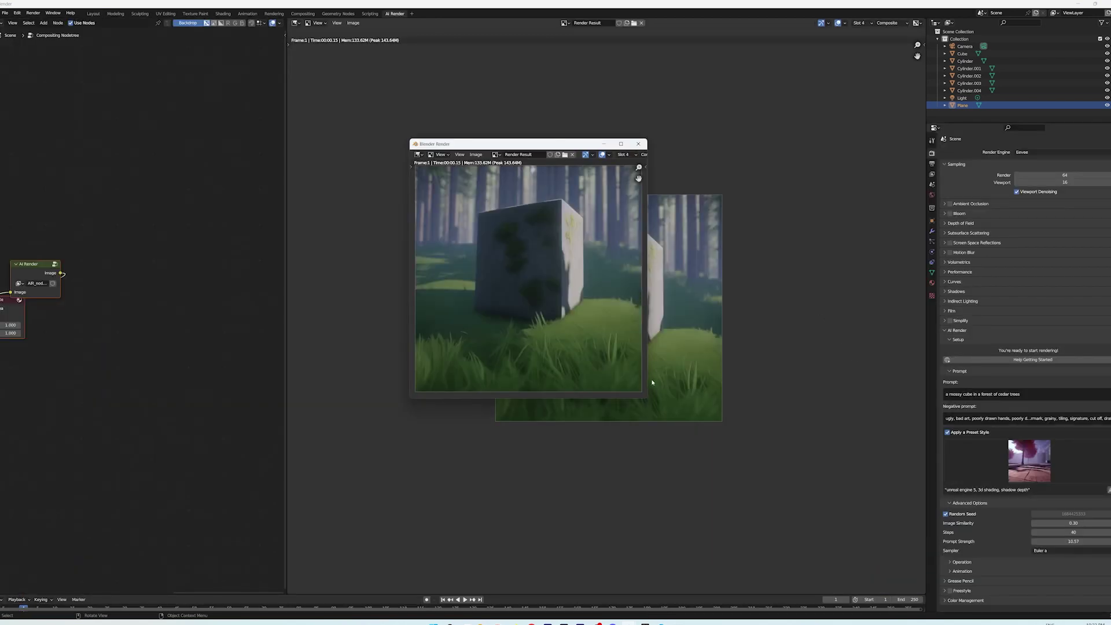
pyautogui.moveTo(646, 398); pyautogui.dragTo(900, 555)
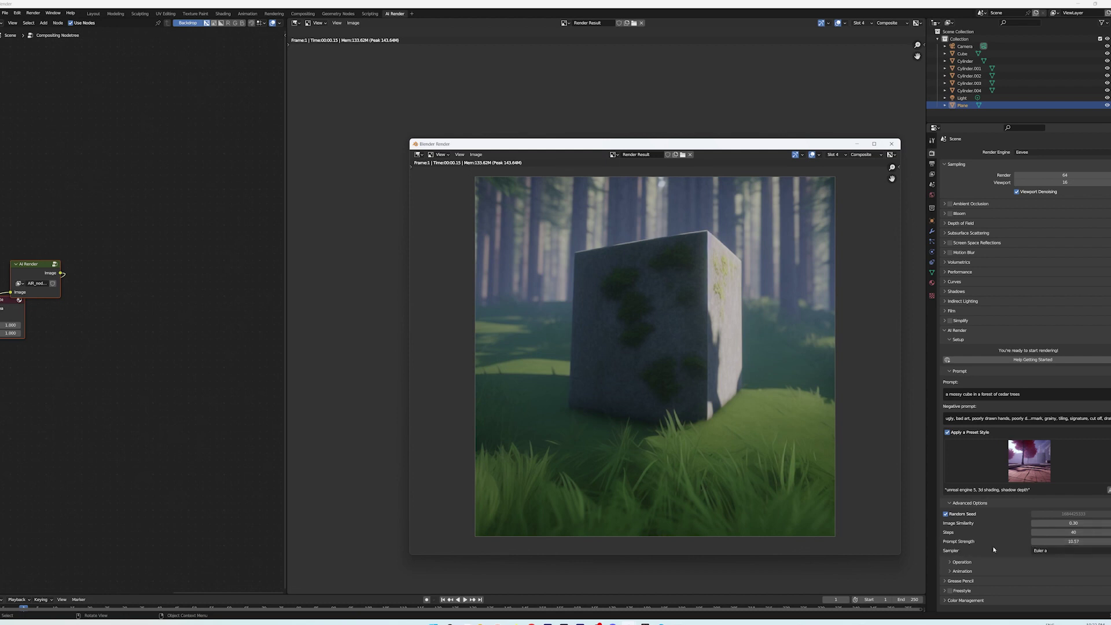
pyautogui.click(890, 143)
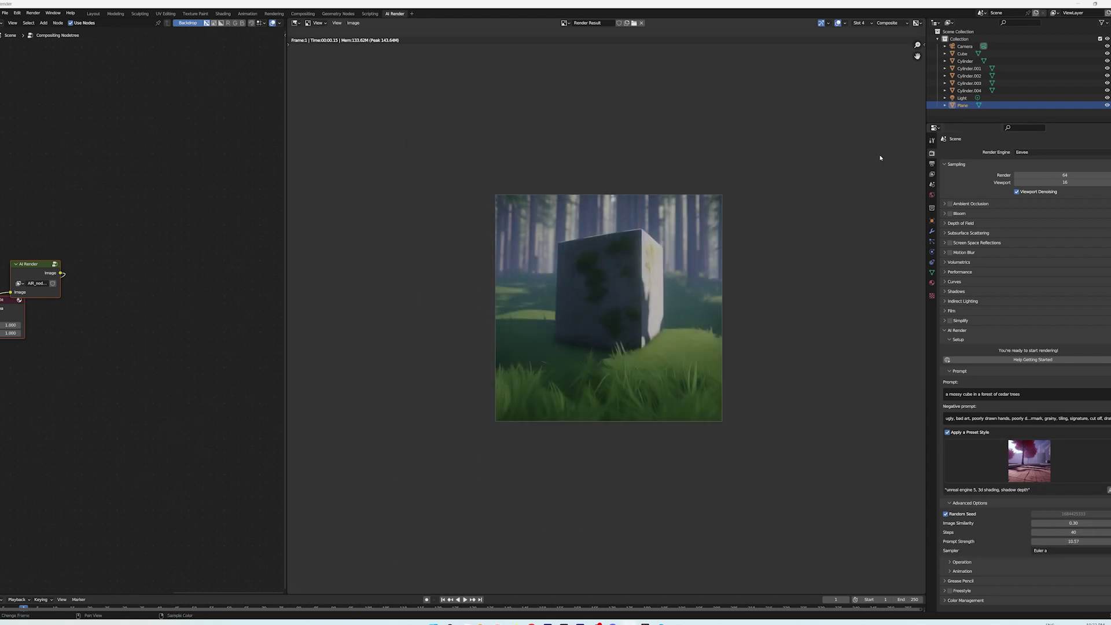
# Re-render for a fully moss-covered cube in a misty forest, then close the render window.
pyautogui.press('F12')
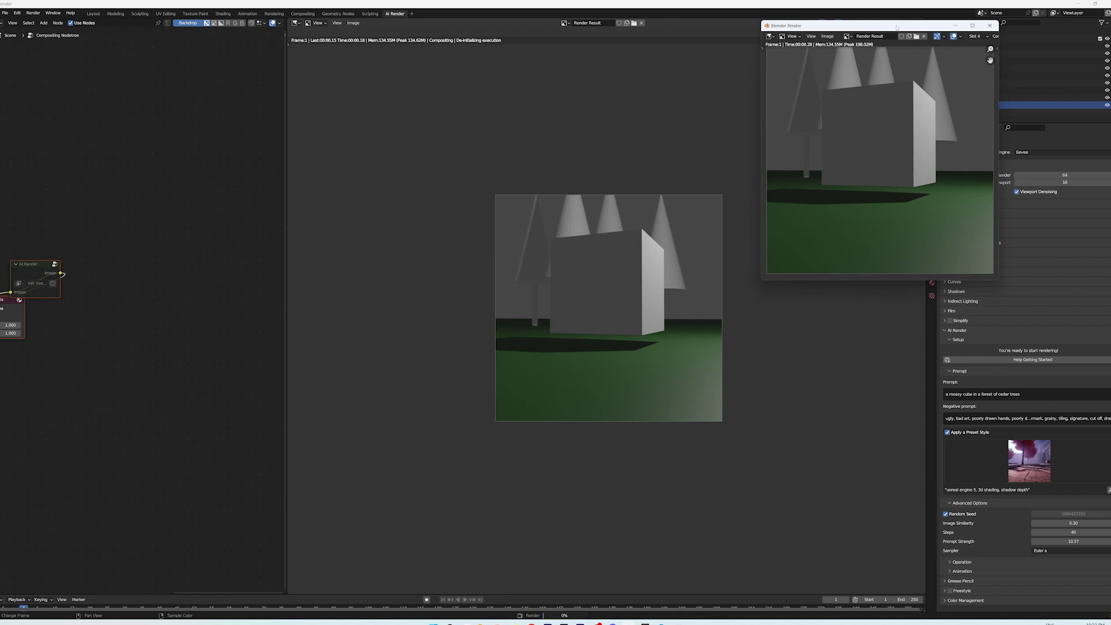
pyautogui.moveTo(896, 26); pyautogui.dragTo(726, 140)
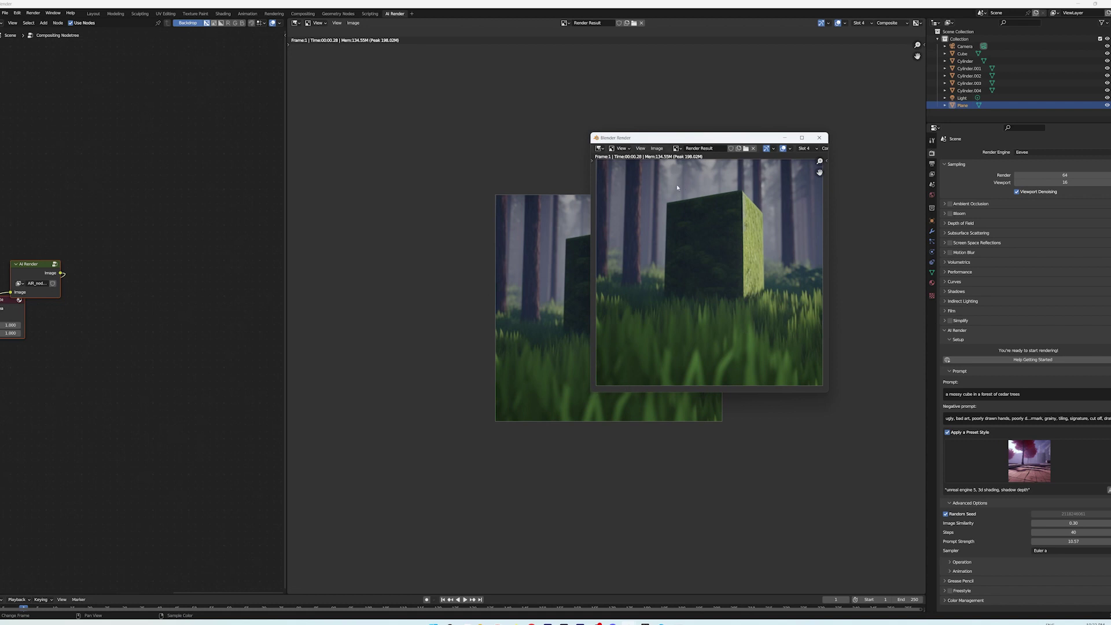
pyautogui.click(819, 138)
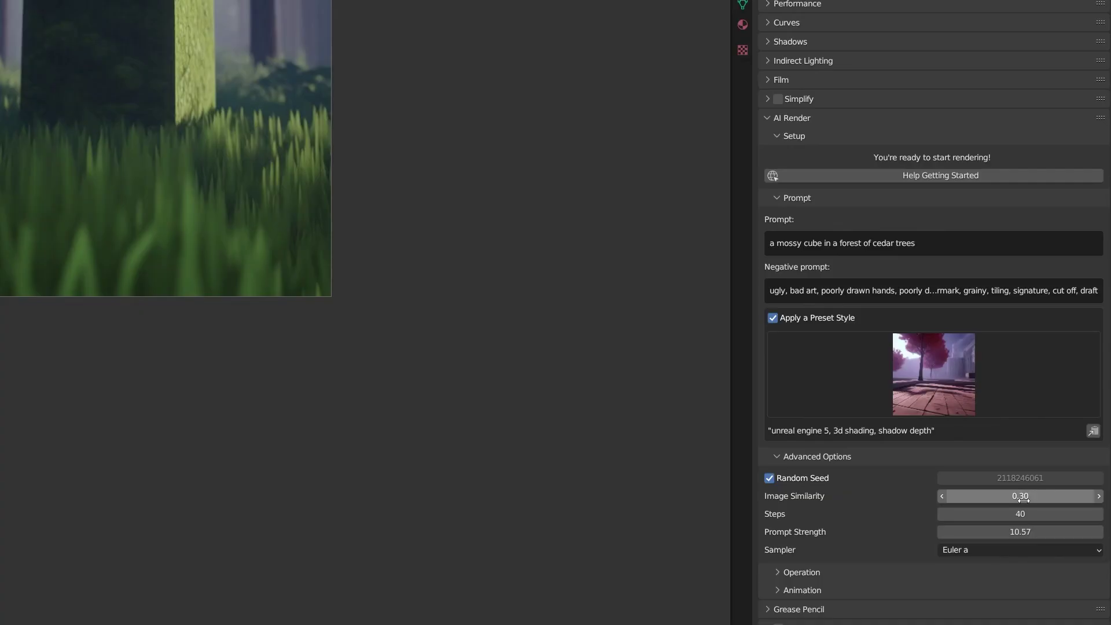
# Raise Image Similarity to 0.72, render the scene, and close the render window.
pyautogui.moveTo(1082, 522); pyautogui.dragTo(1099, 522)
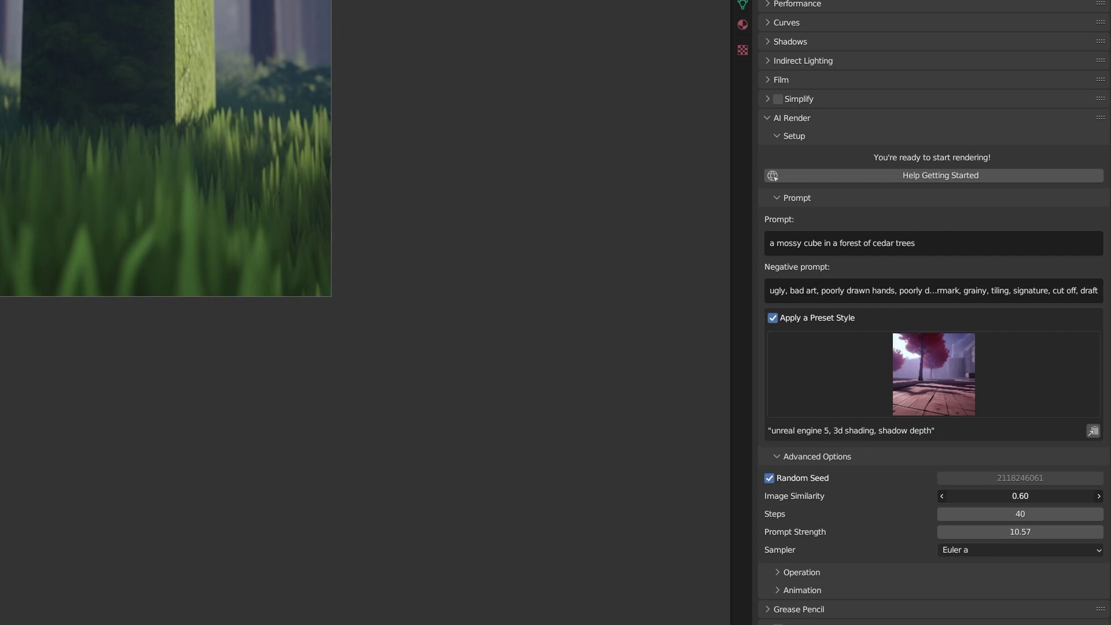
pyautogui.moveTo(1020, 496); pyautogui.dragTo(1041, 496)
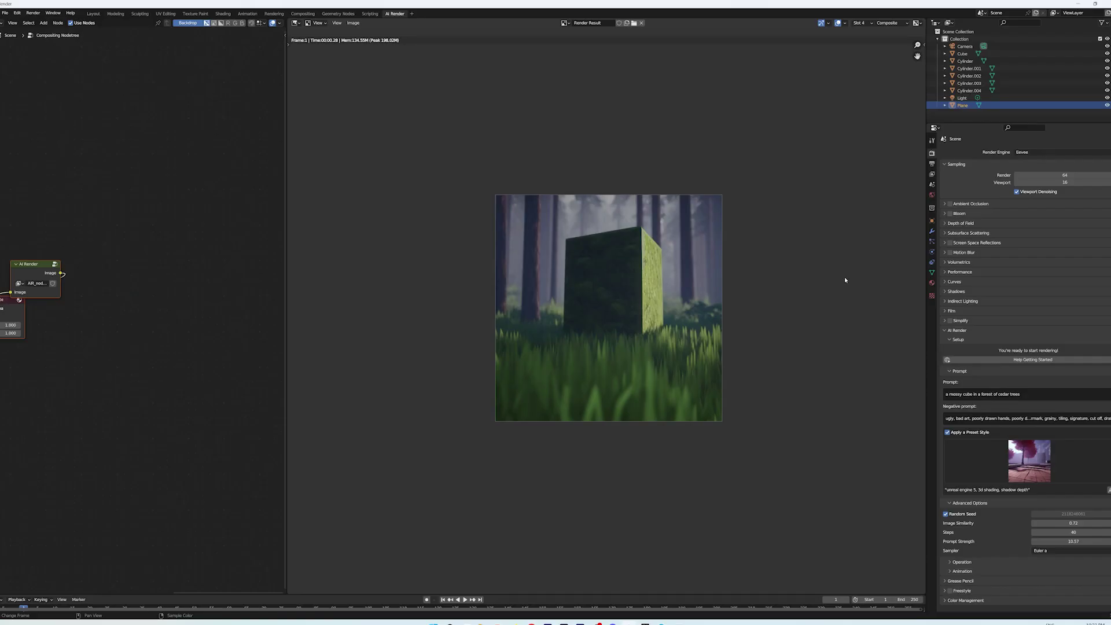
pyautogui.press('F12')
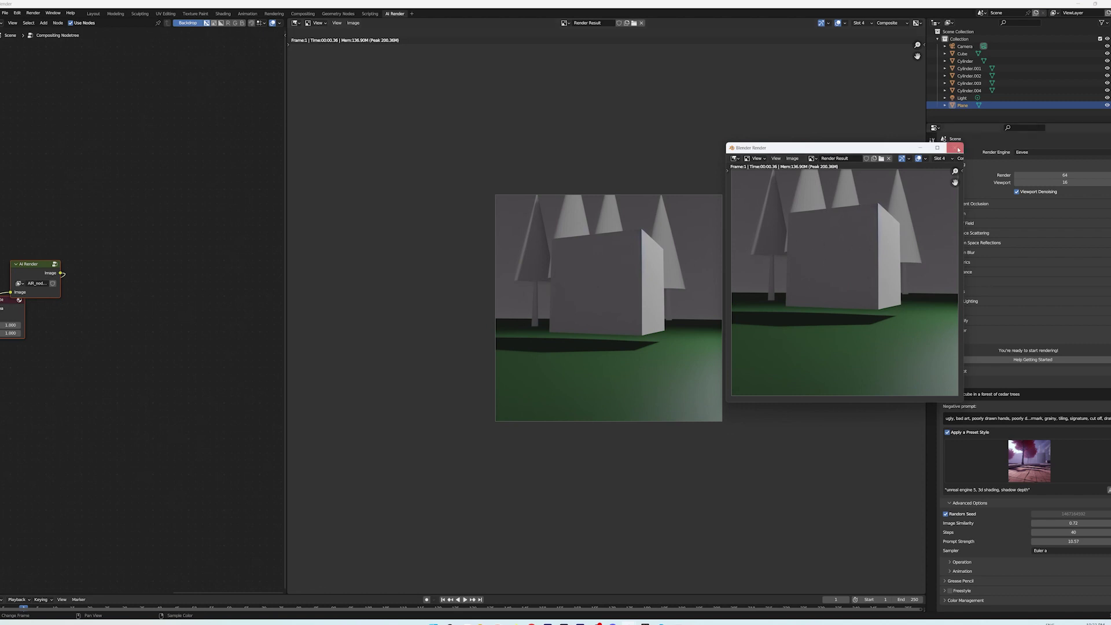
pyautogui.click(954, 148)
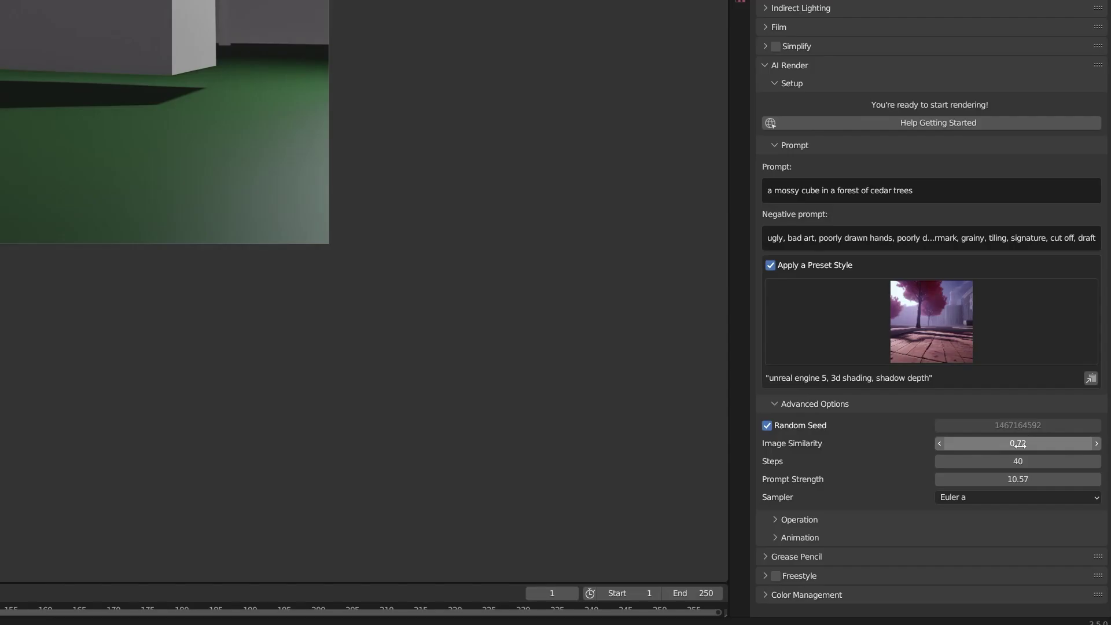
# Enter 0.2 as the AI Render Image Similarity value.
pyautogui.click(1019, 443)
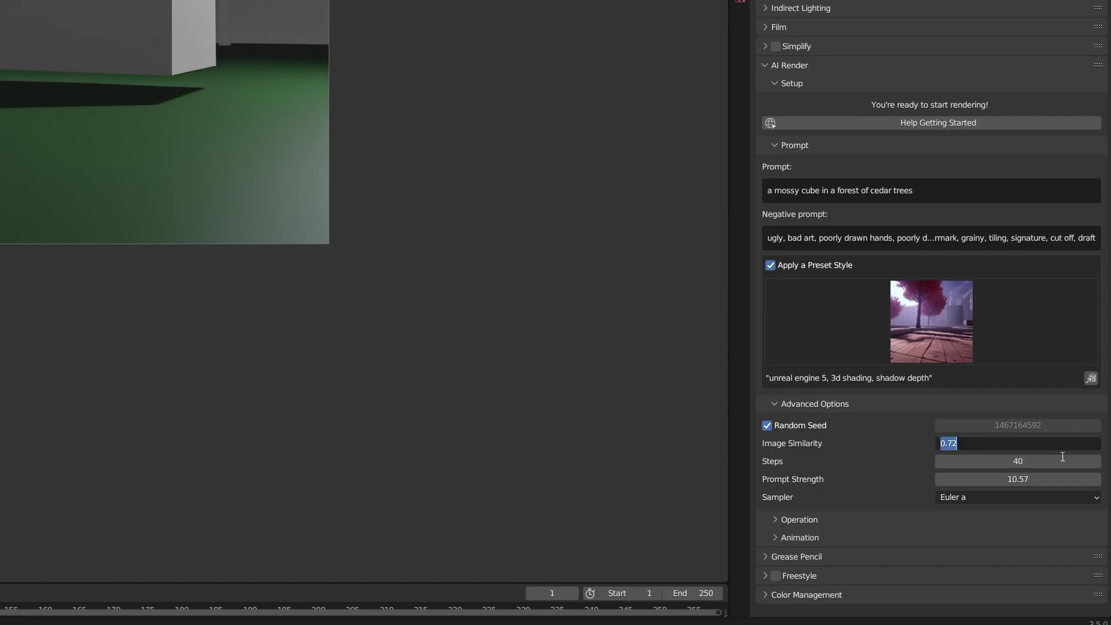
pyautogui.write('0.2')
pyautogui.press('Return')
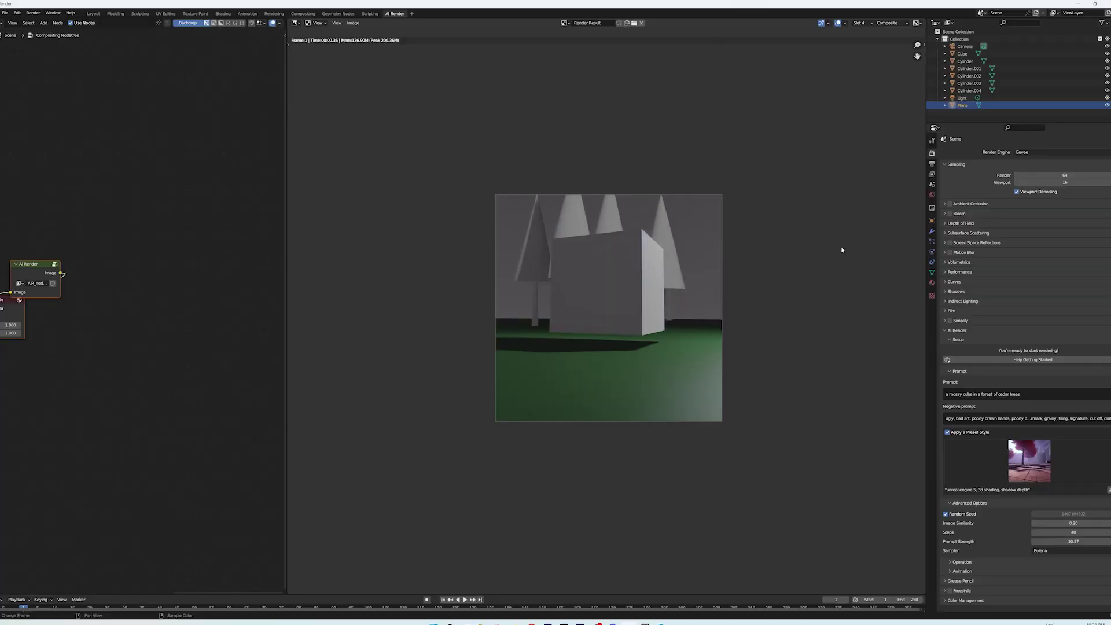
# Render the mossy cube forest scene with AI Render using F12.
pyautogui.press('F12')
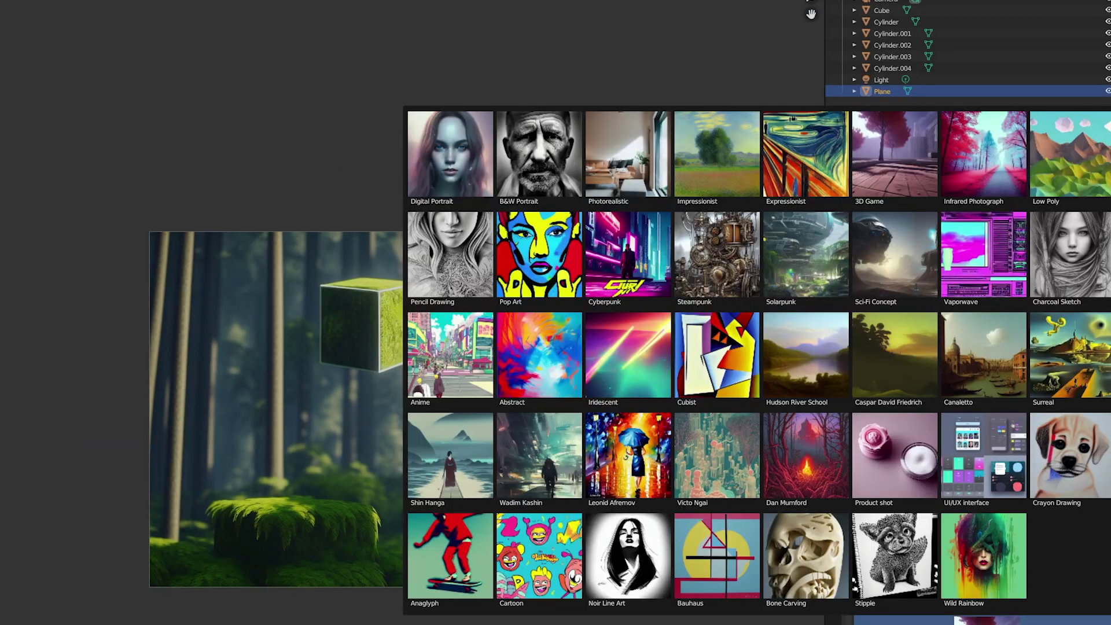
# Render the scene in the Pencil Drawing preset style and inspect the result in an enlarged render window.
pyautogui.click(457, 248)
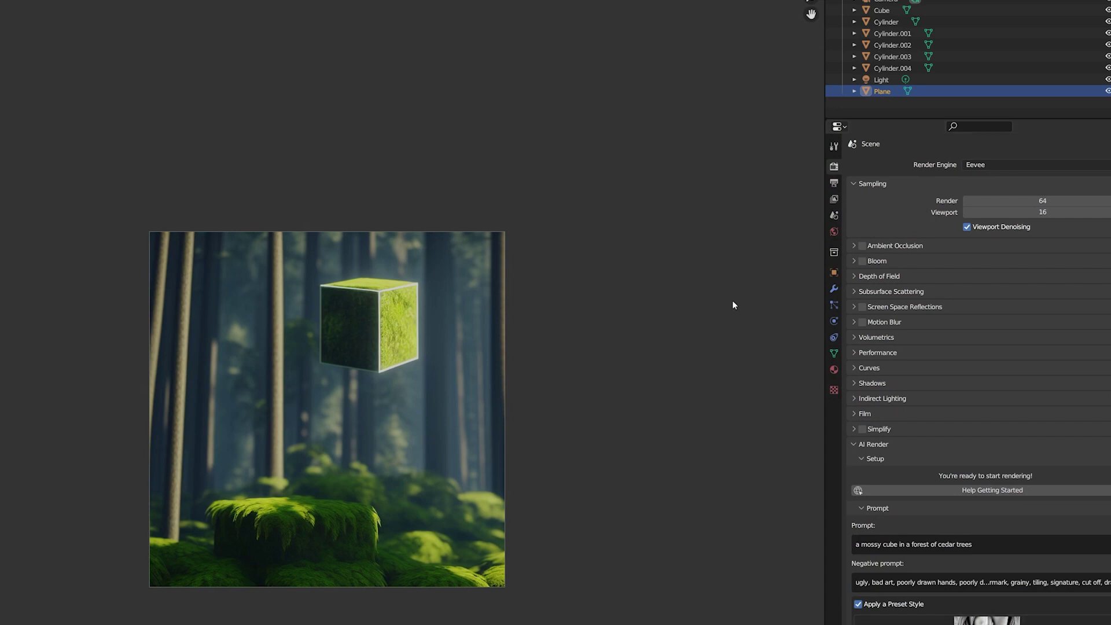
pyautogui.press('F12')
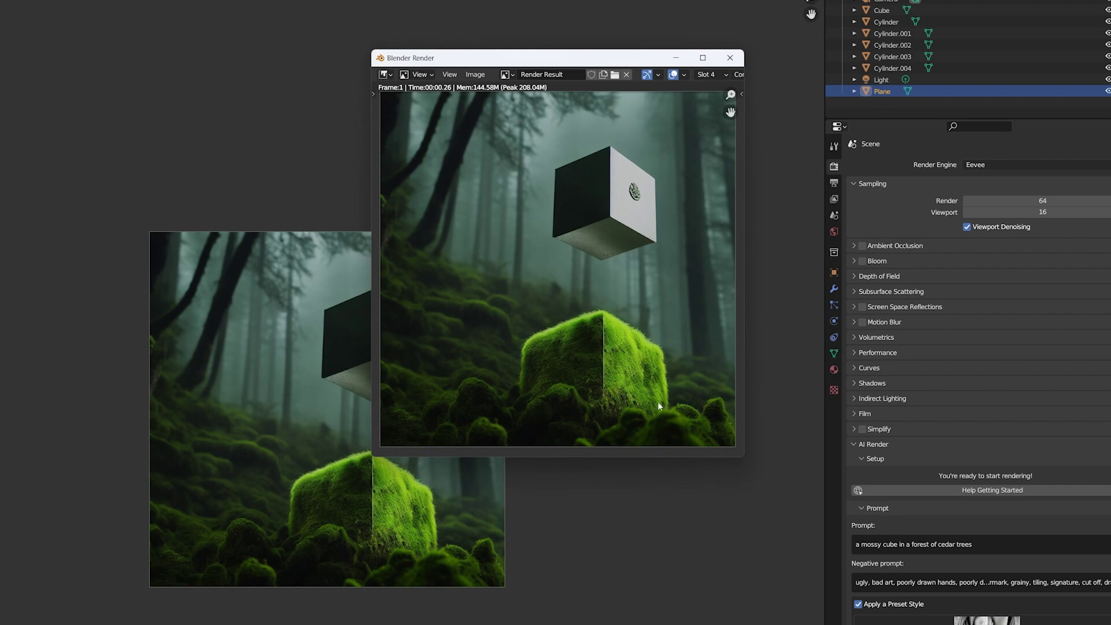
pyautogui.moveTo(628, 57); pyautogui.dragTo(372, 174)
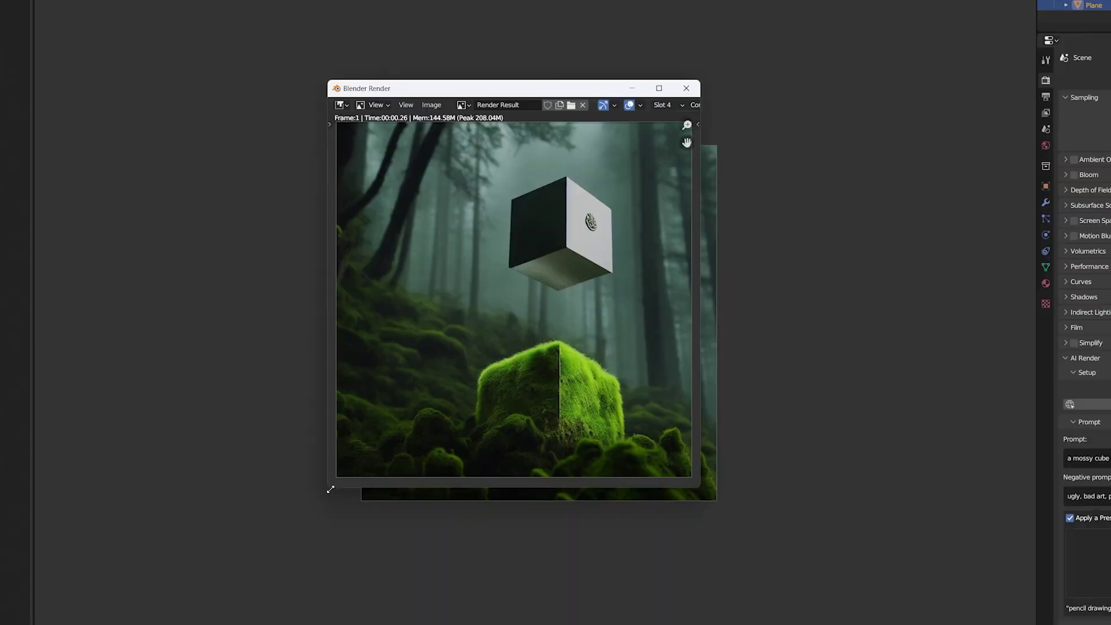
pyautogui.moveTo(115, 571); pyautogui.dragTo(67, 624)
pyautogui.scroll(4, 421, 467)
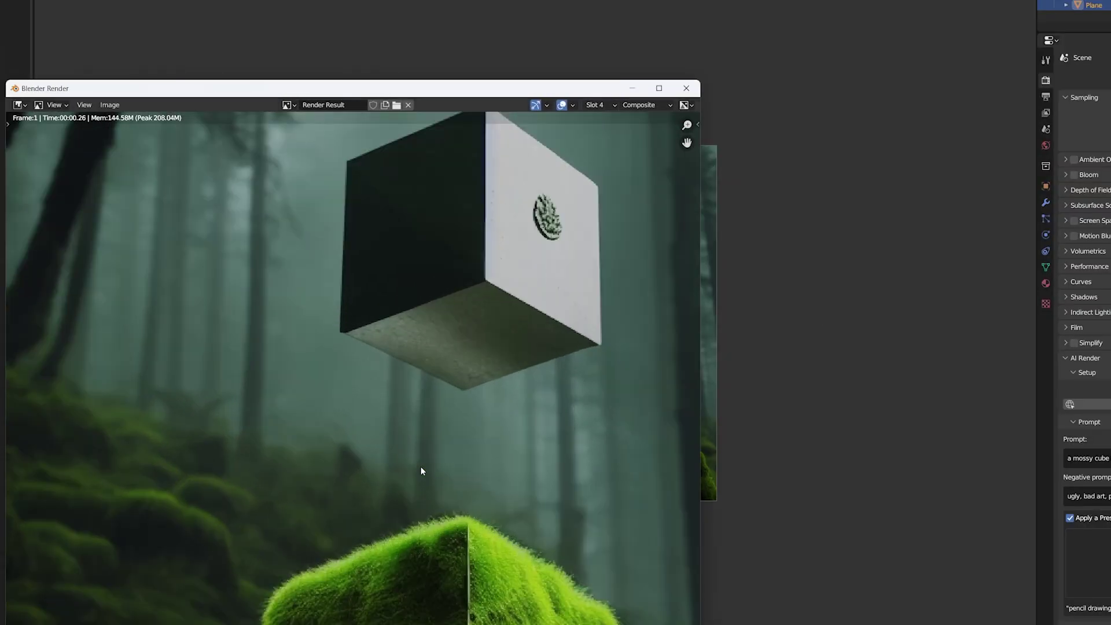
pyautogui.scroll(-4, 548, 243)
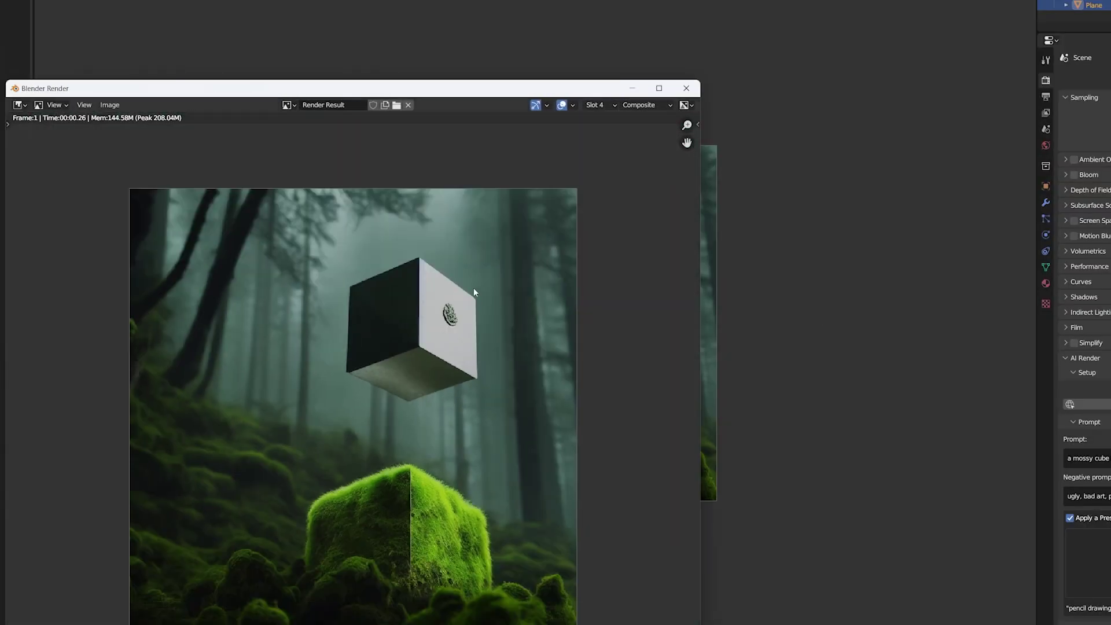
pyautogui.click(687, 89)
# Render the forest scene again in the Hudson River School preset style.
pyautogui.click(1030, 461)
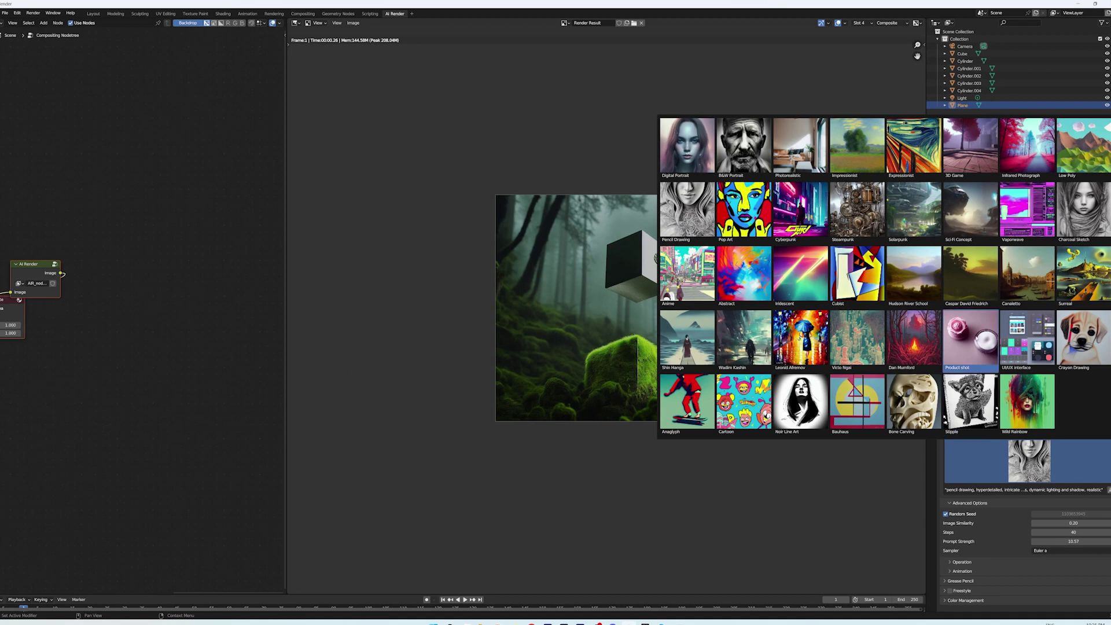
pyautogui.click(914, 273)
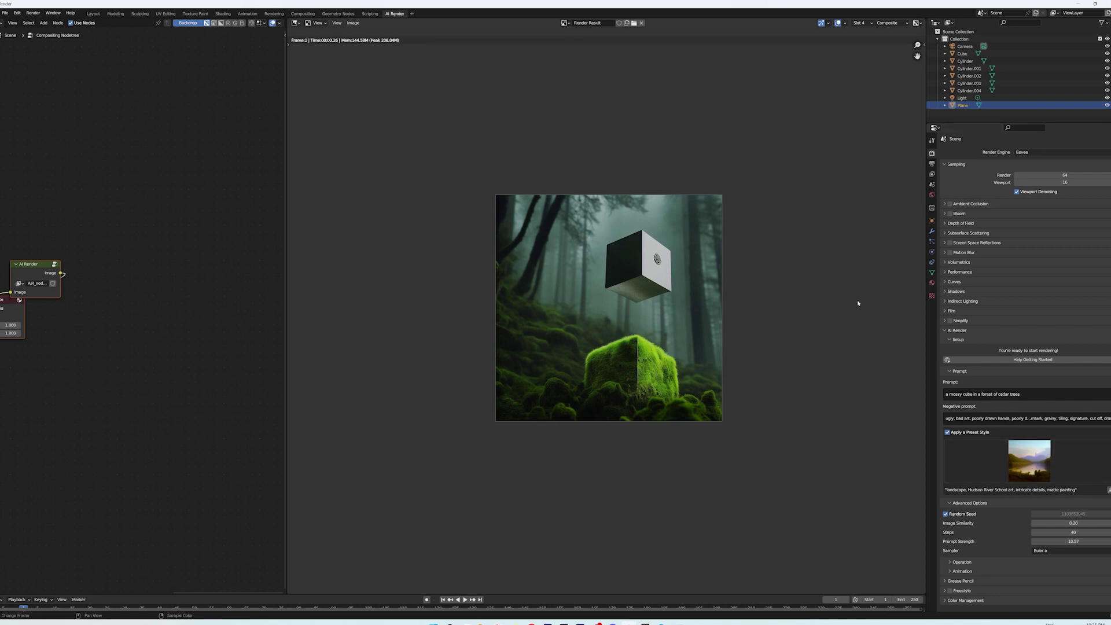
pyautogui.press('F12')
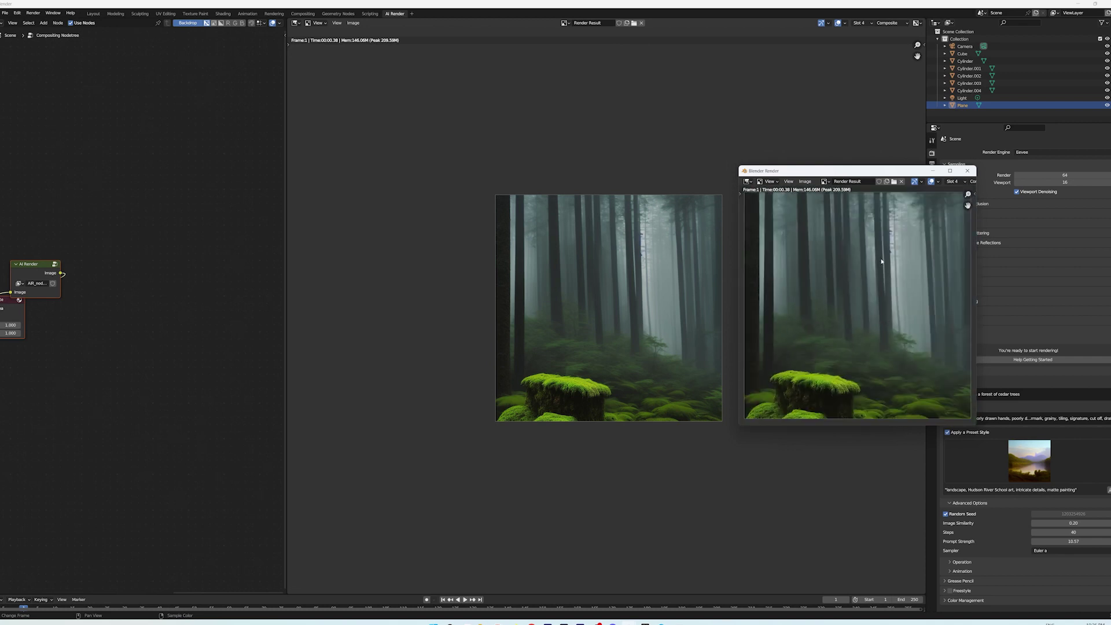
pyautogui.click(967, 171)
pyautogui.click(1025, 454)
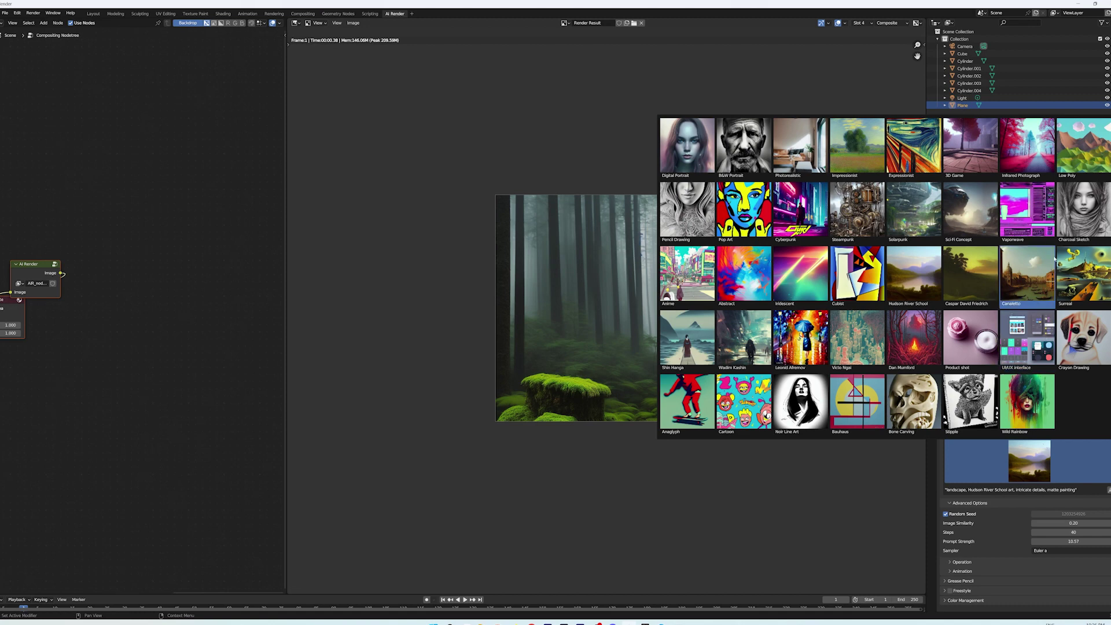
# Render the scene in the Low Poly preset style and zoom in on the enlarged result.
pyautogui.click(1080, 147)
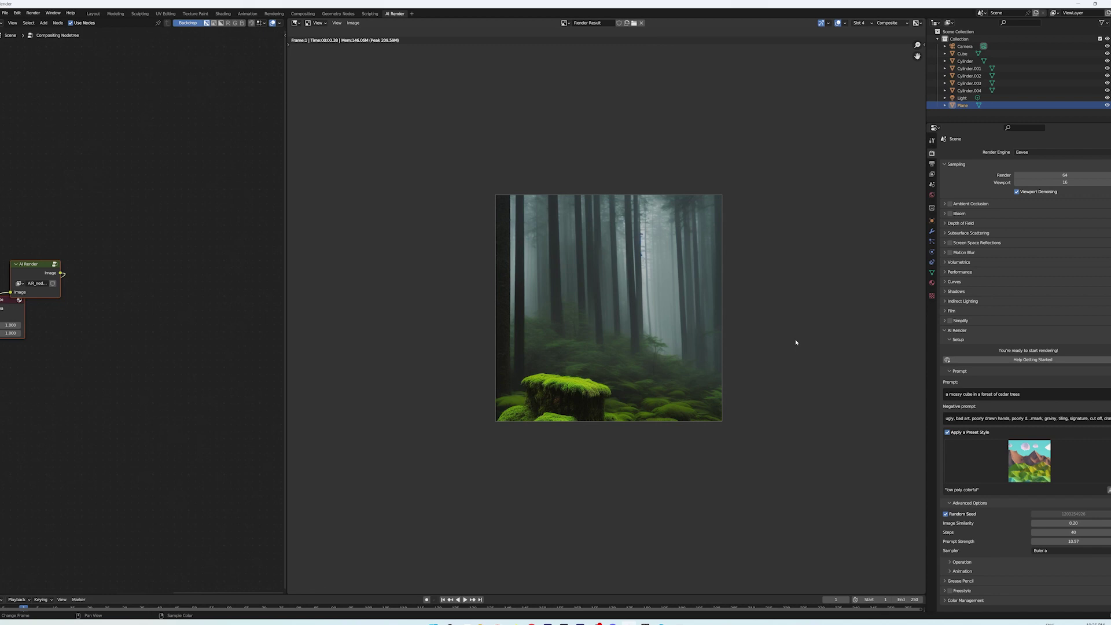
pyautogui.press('F12')
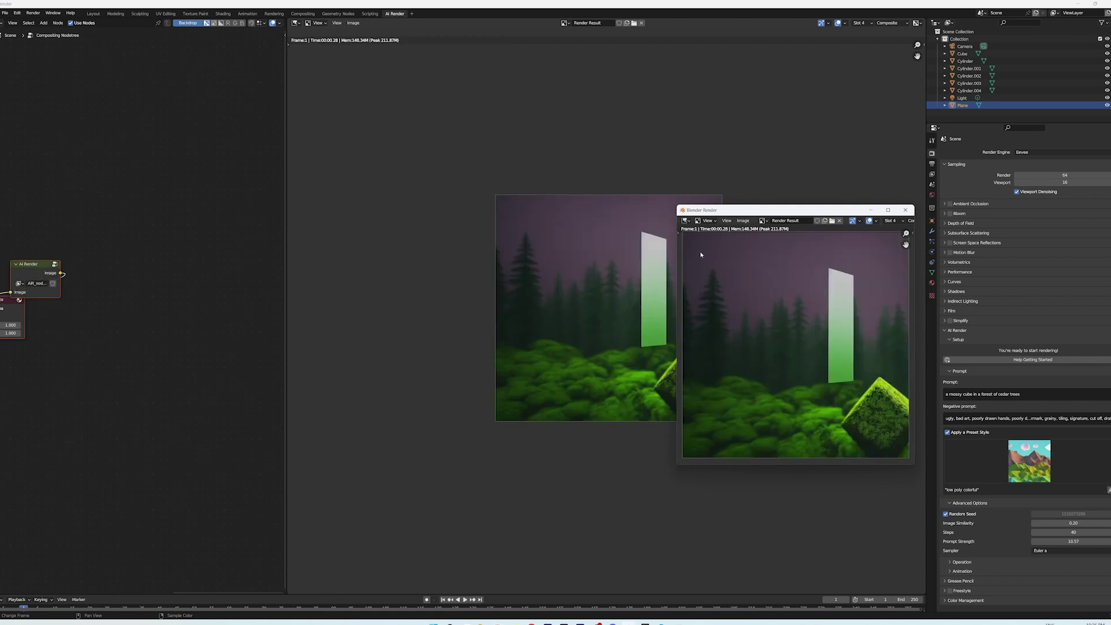
pyautogui.moveTo(677, 203); pyautogui.dragTo(401, 102)
pyautogui.scroll(3, 651, 287)
pyautogui.scroll(-4, 651, 287)
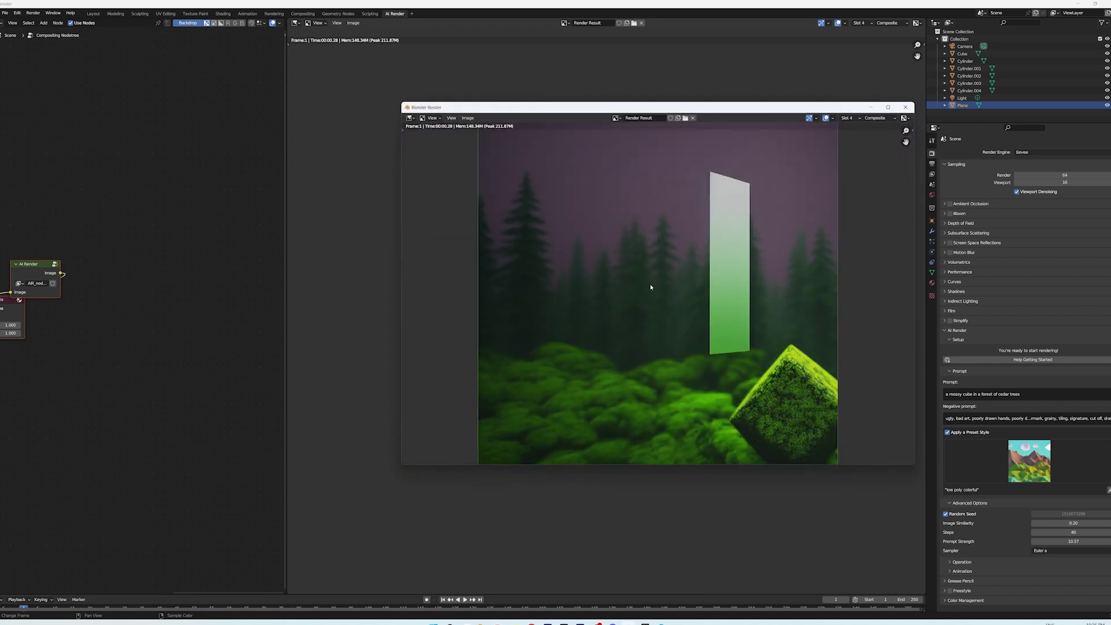
pyautogui.scroll(1, 760, 343)
pyautogui.click(848, 117)
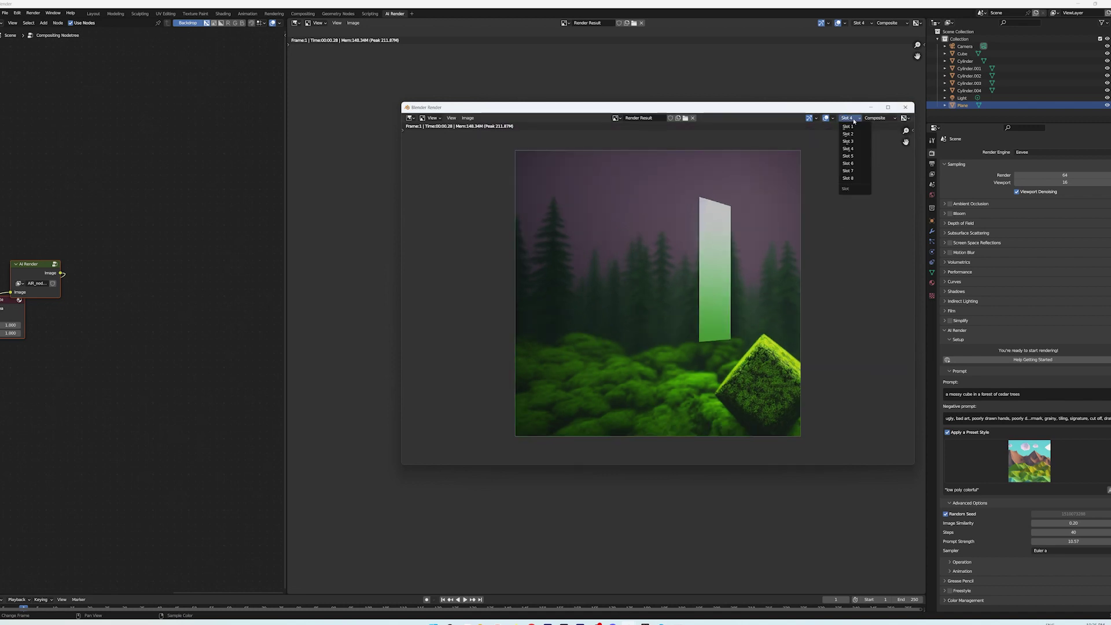
# Review the renders stored in Slots 1, 2 and 3, then close the render window.
pyautogui.click(853, 127)
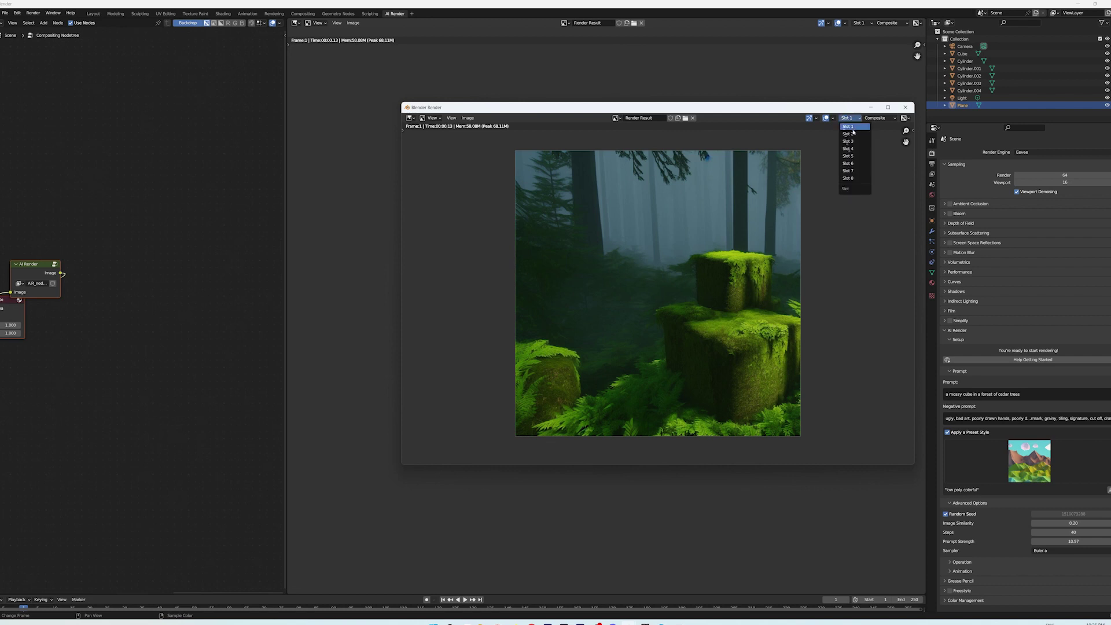
pyautogui.click(849, 133)
pyautogui.click(853, 119)
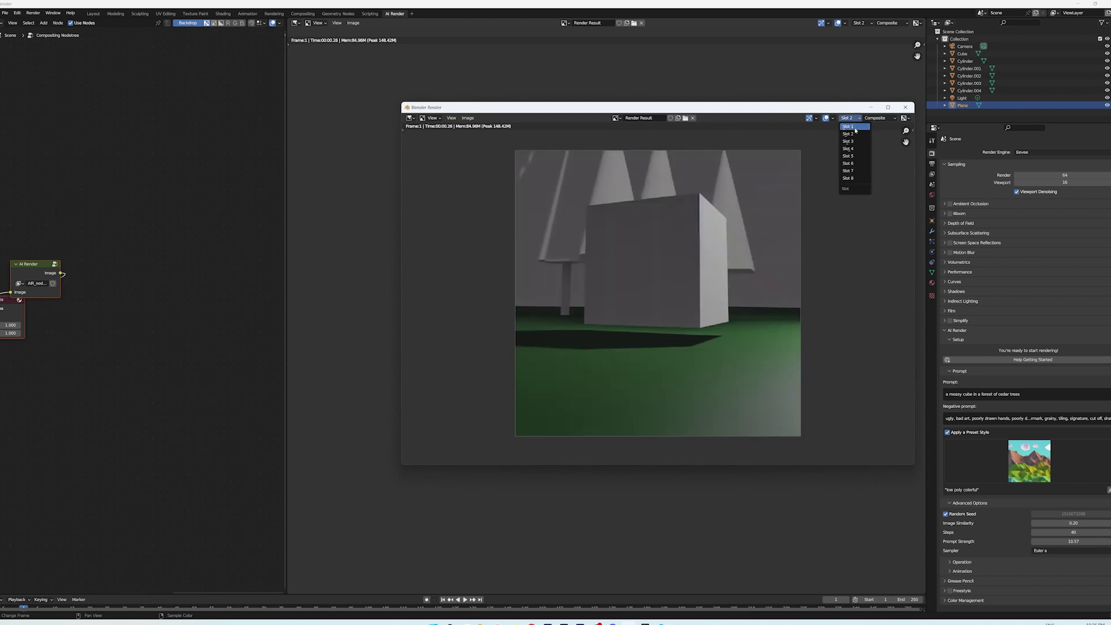
pyautogui.click(852, 143)
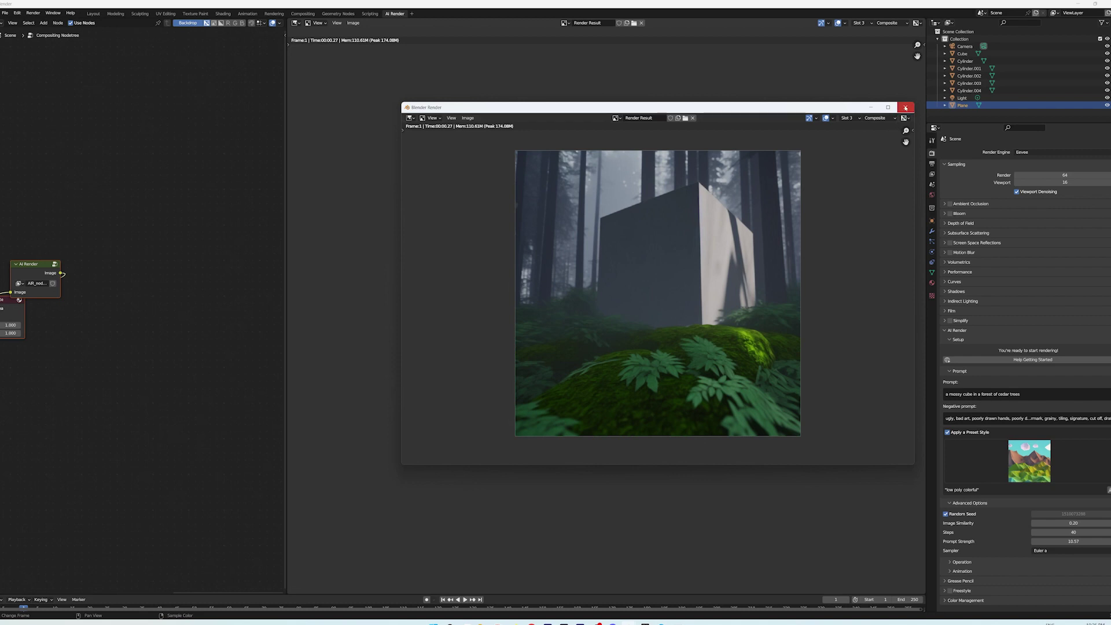
pyautogui.click(905, 107)
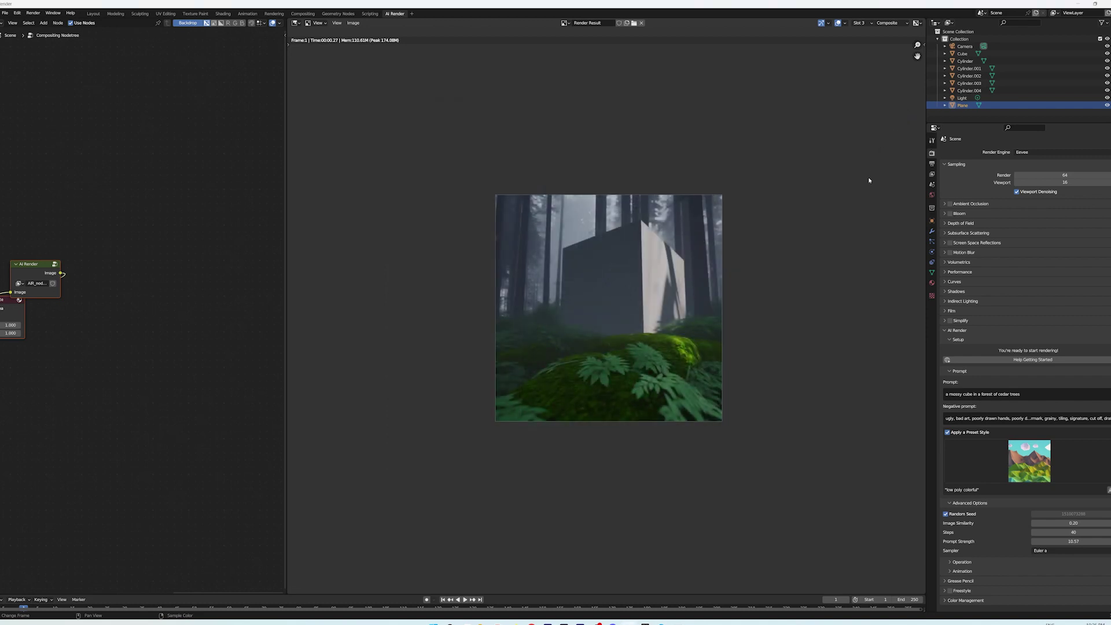